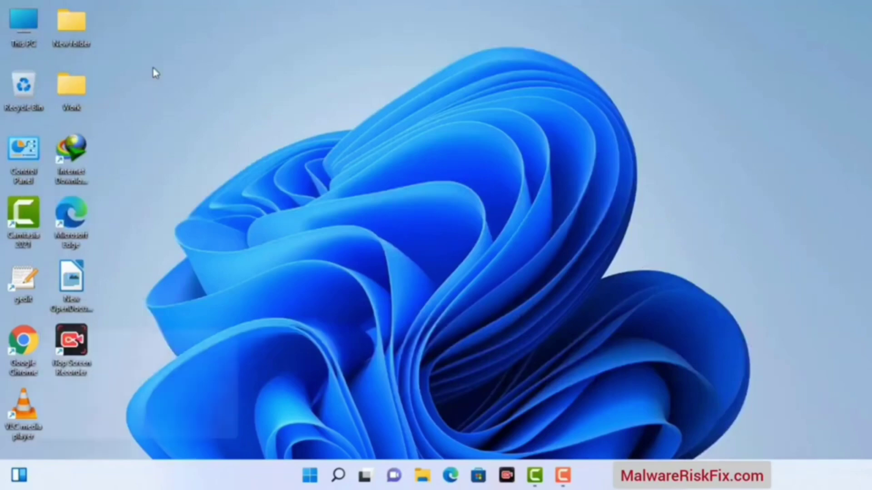
Open System Configuration by running msconfig from the Run dialog
key("super+r")
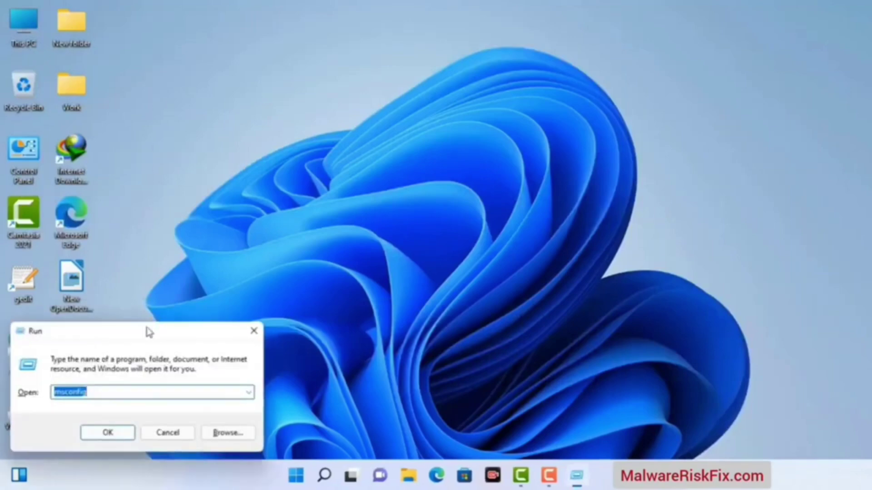
left_click_drag(149, 331, 384, 107)
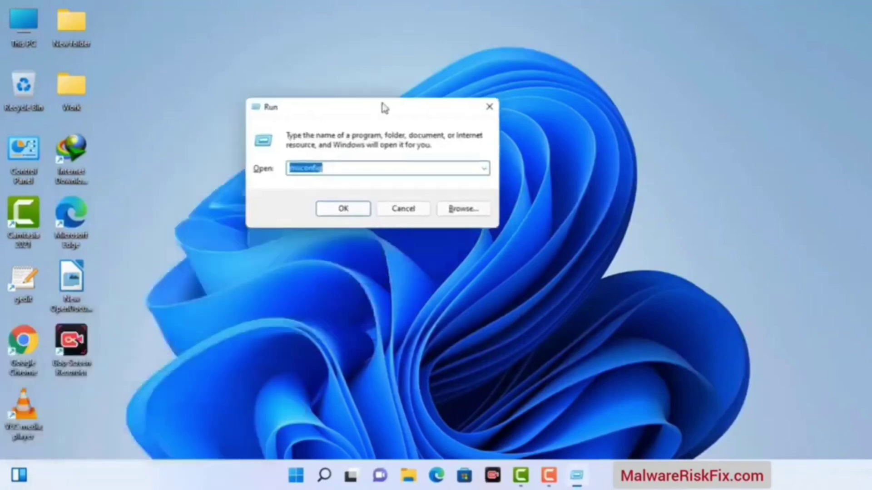
left_click(348, 170)
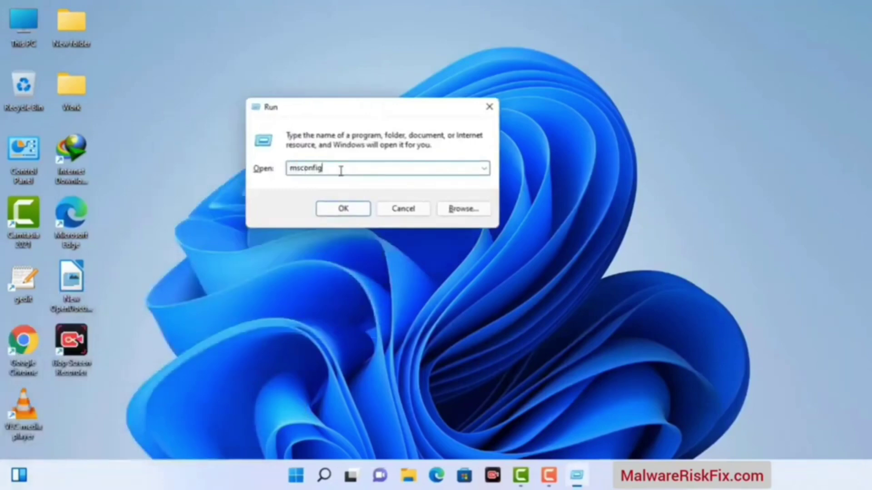
left_click(338, 215)
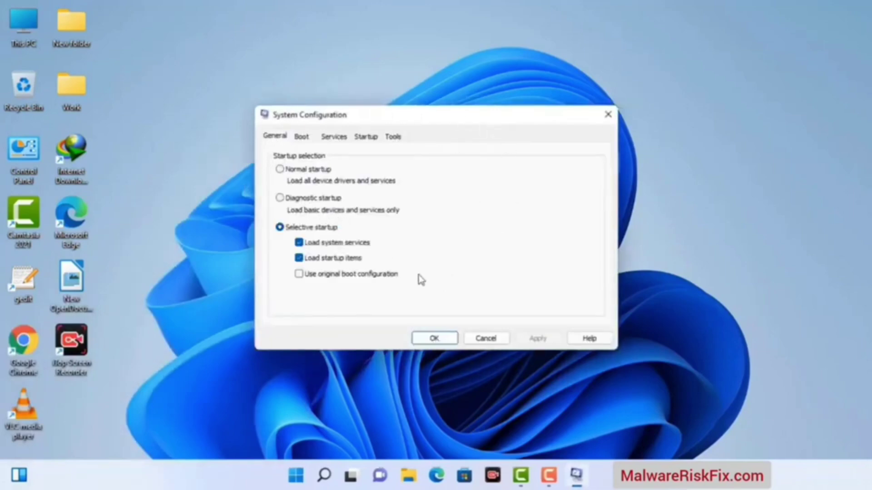
Enable Safe boot with the Network option in the boot settings and apply the change
left_click(302, 138)
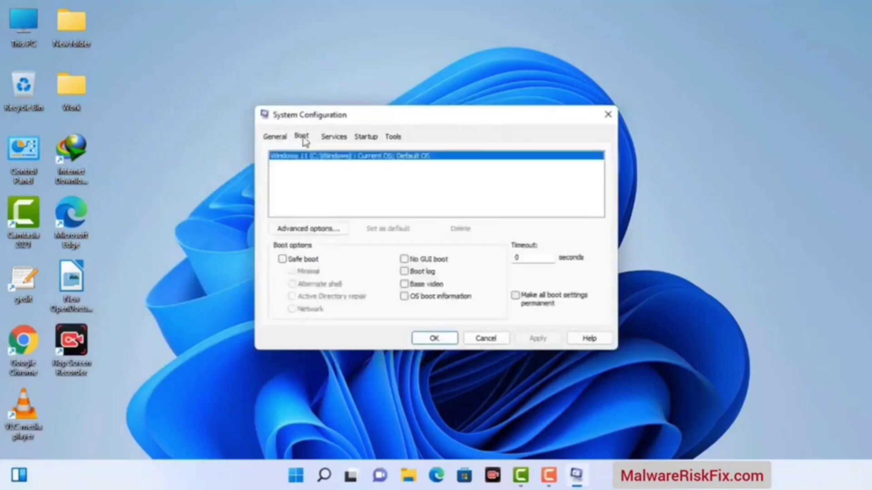
left_click(282, 260)
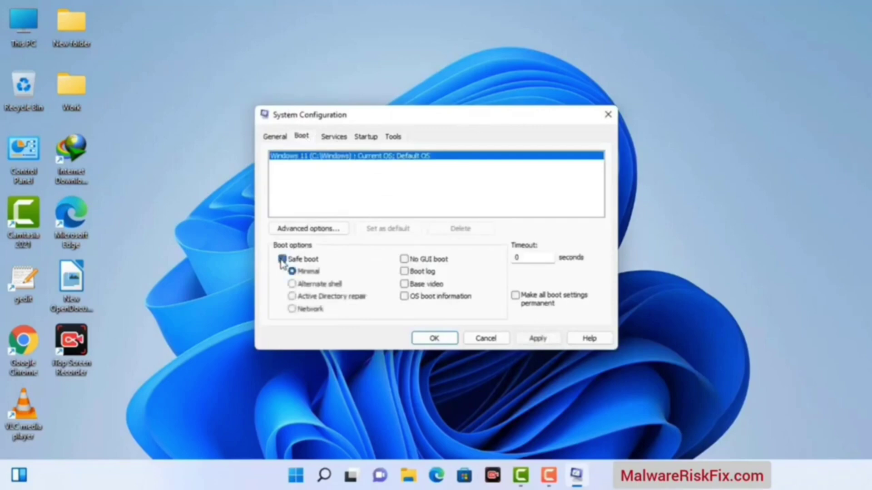
left_click(304, 311)
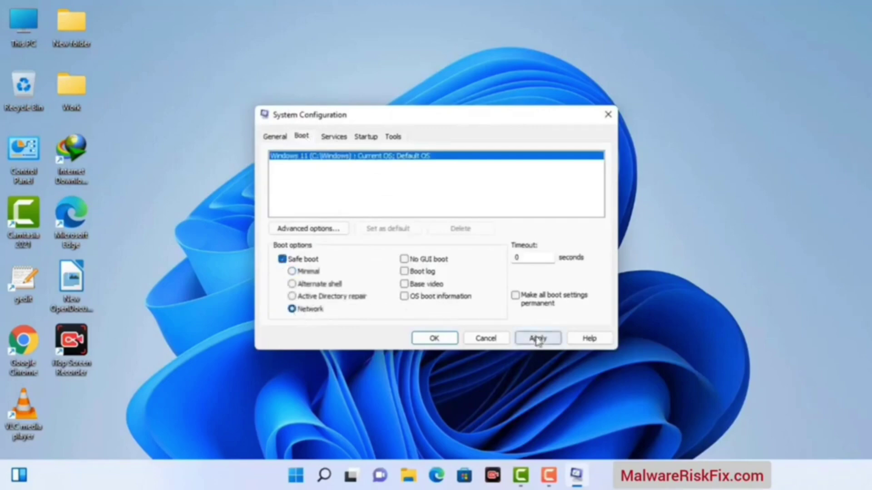
left_click(537, 339)
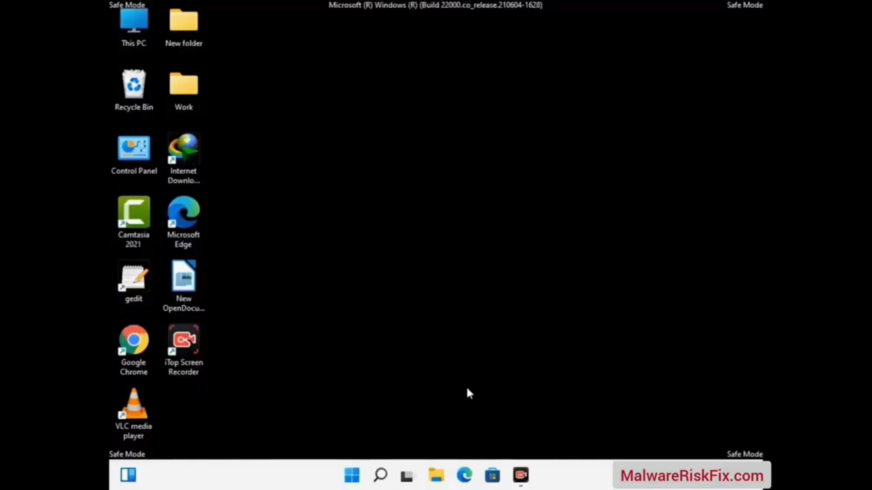
In Control Panel's File Explorer Options, enable "Show hidden files, folders, and drives", apply it, and close Control Panel
double_click(134, 154)
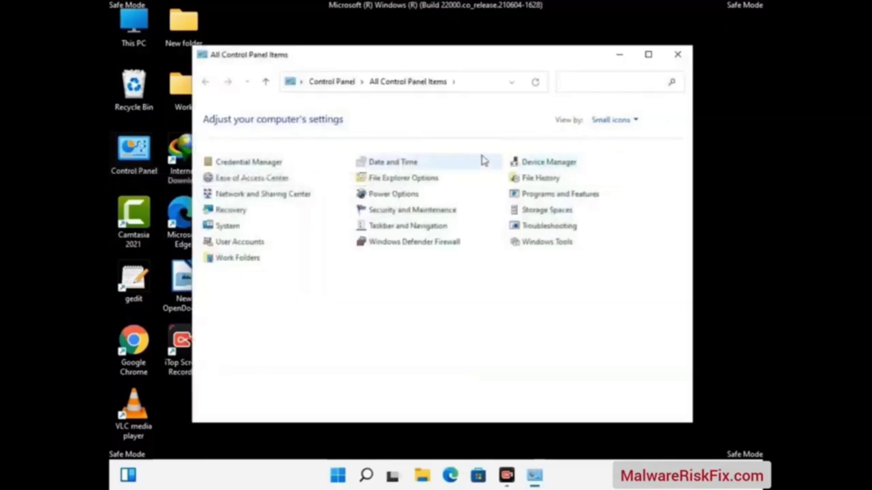
left_click(420, 181)
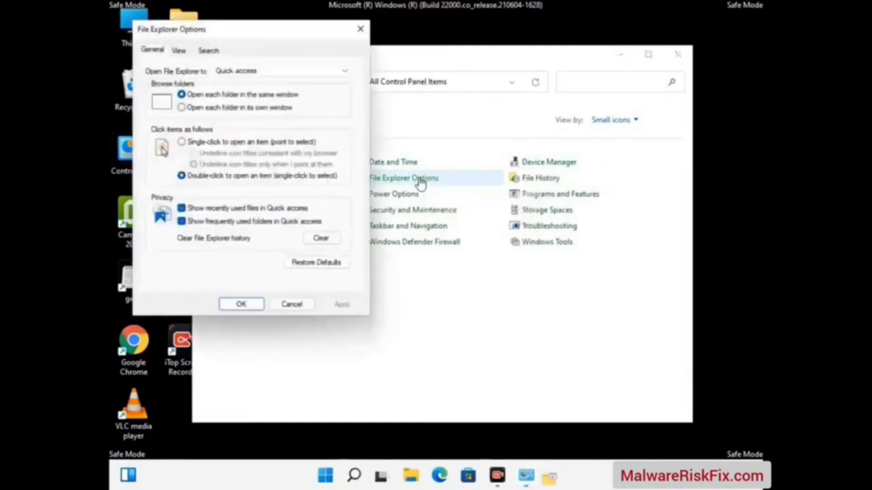
left_click(178, 48)
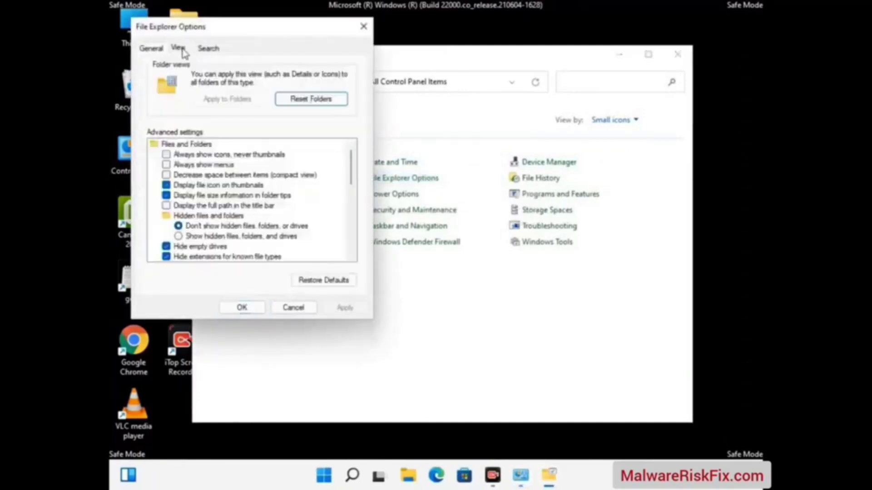
left_click(198, 236)
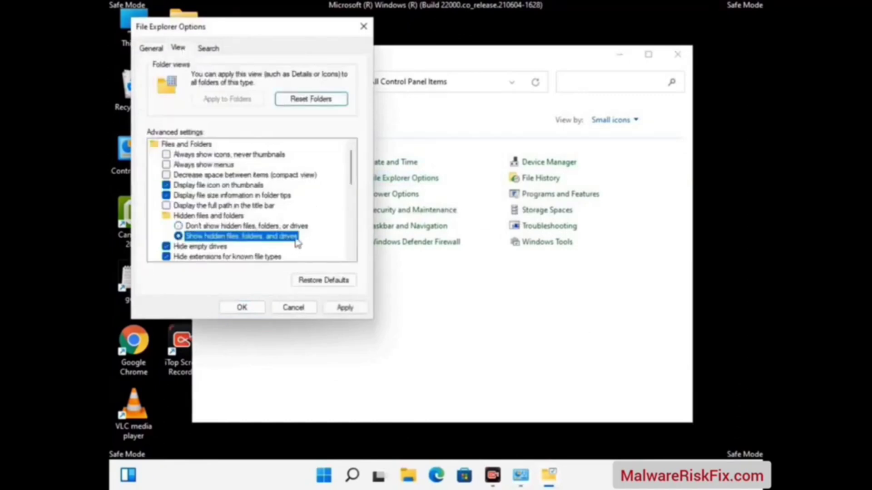
left_click(344, 308)
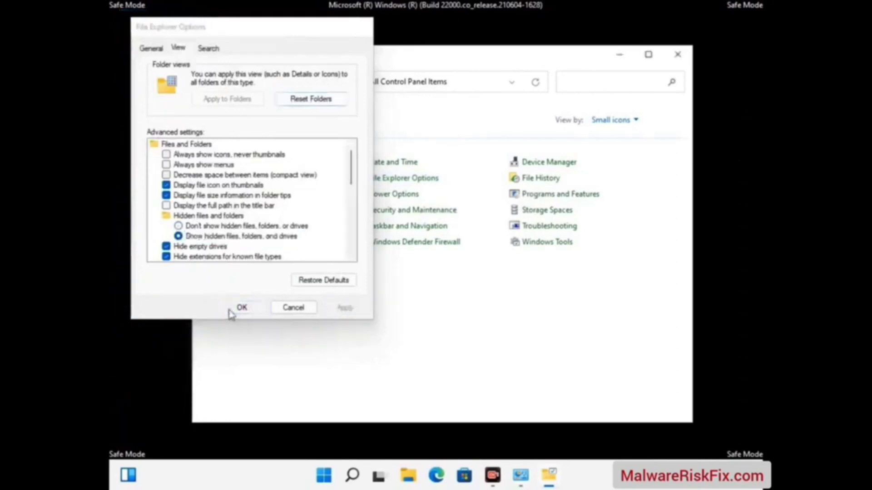
left_click(240, 308)
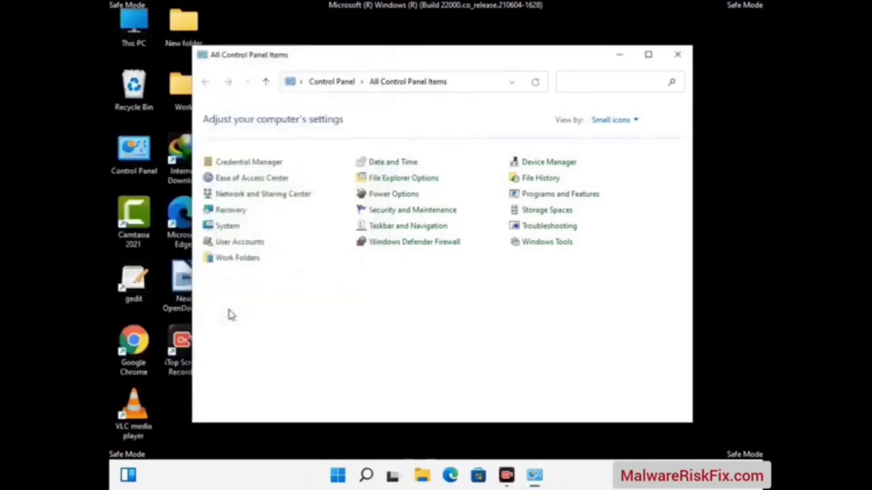
left_click(674, 56)
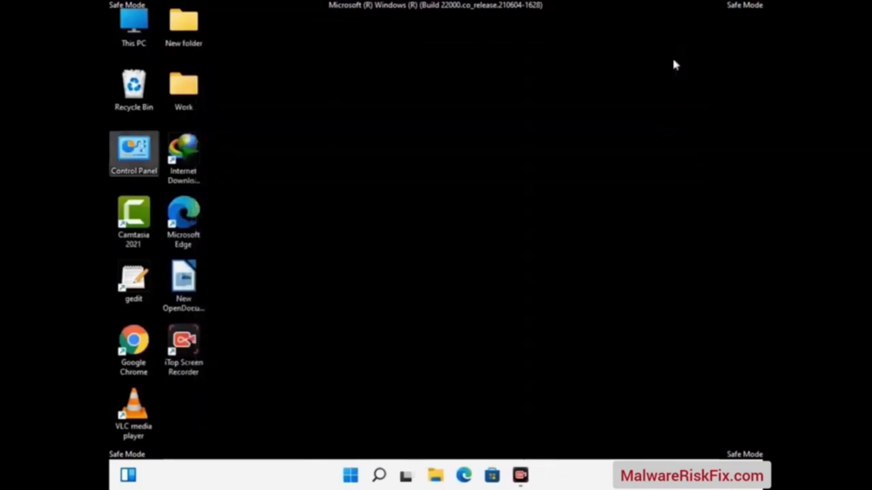
Browse from This PC to the folder C:\Windows\System32\drivers\etc
double_click(128, 40)
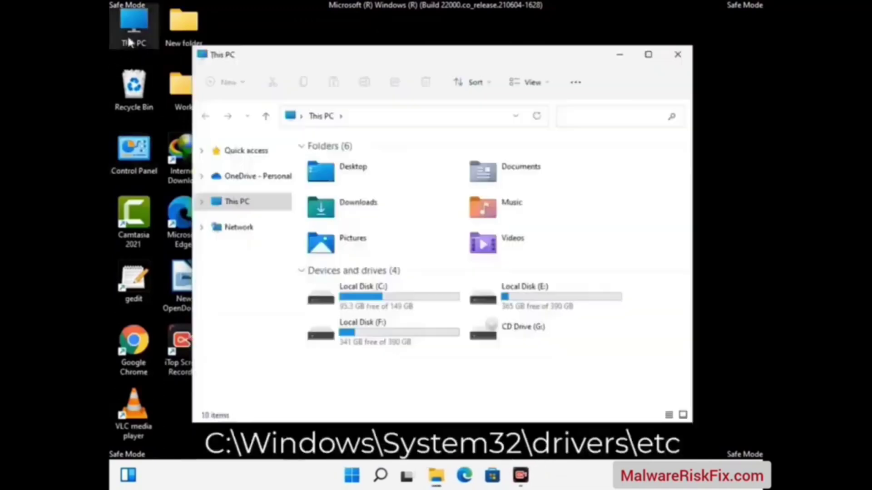
double_click(382, 298)
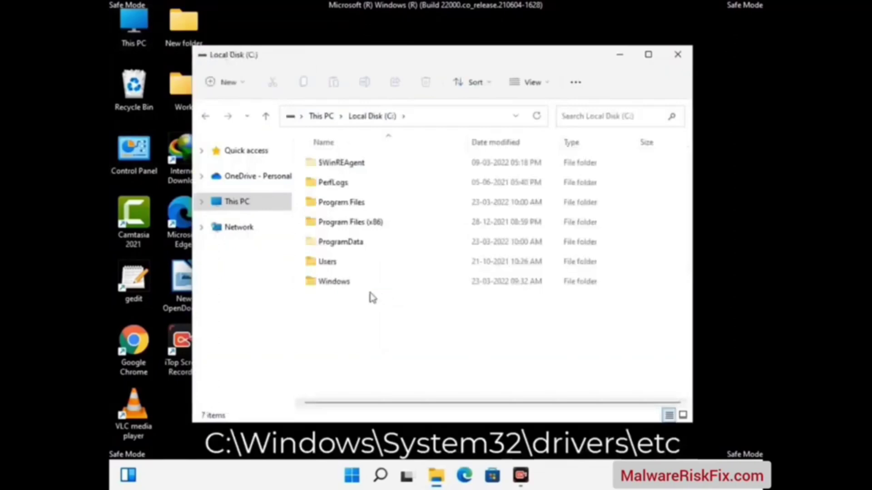
double_click(328, 283)
scroll(436, 290, "down", 10)
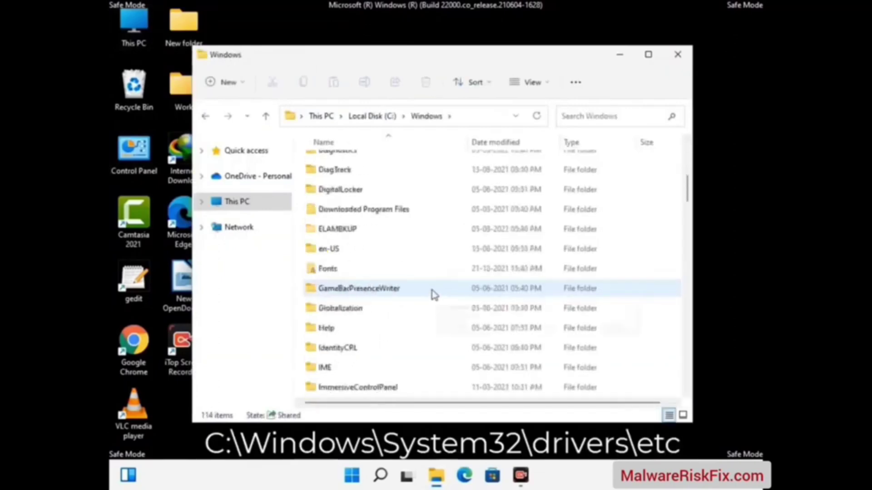
scroll(427, 295, "down", 8)
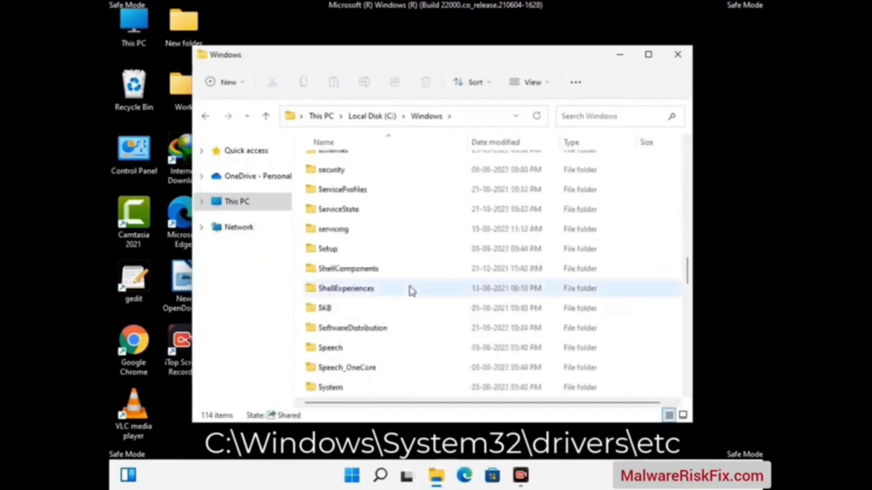
double_click(331, 288)
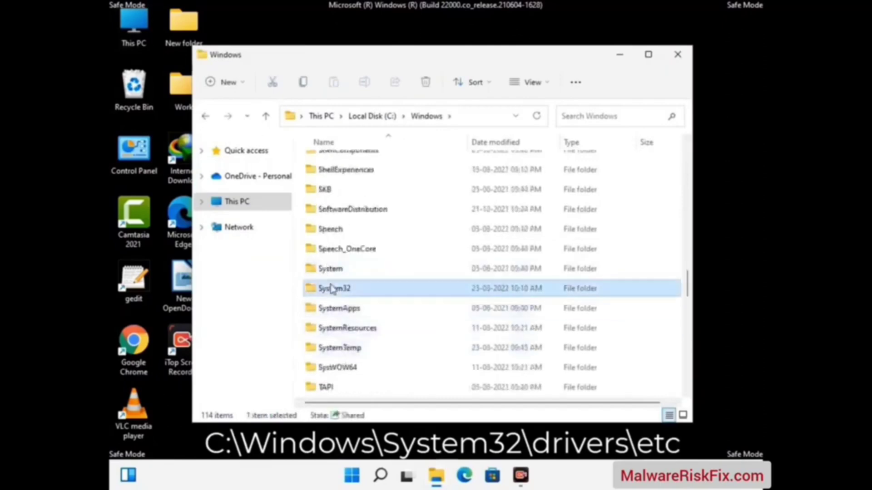
scroll(376, 291, "down", 5)
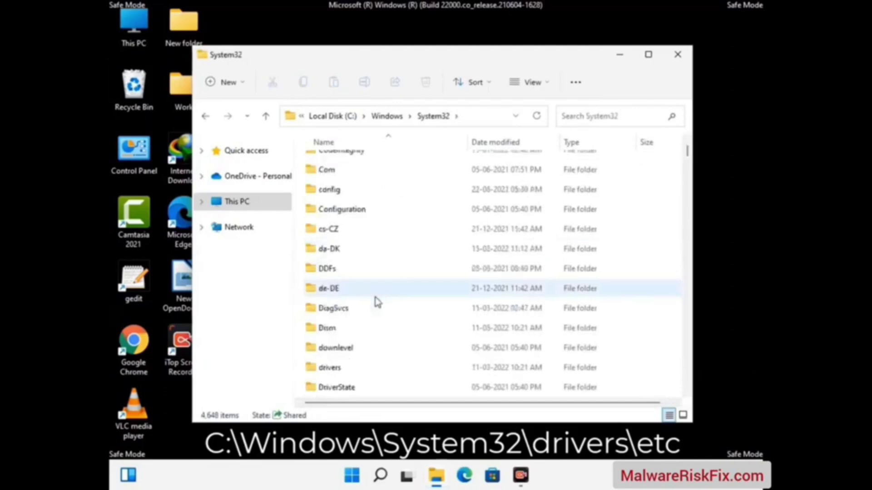
double_click(335, 370)
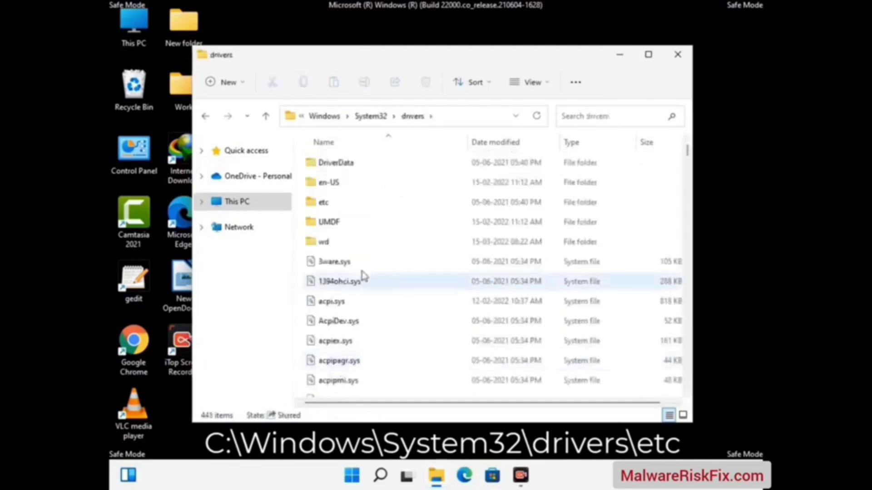
double_click(325, 202)
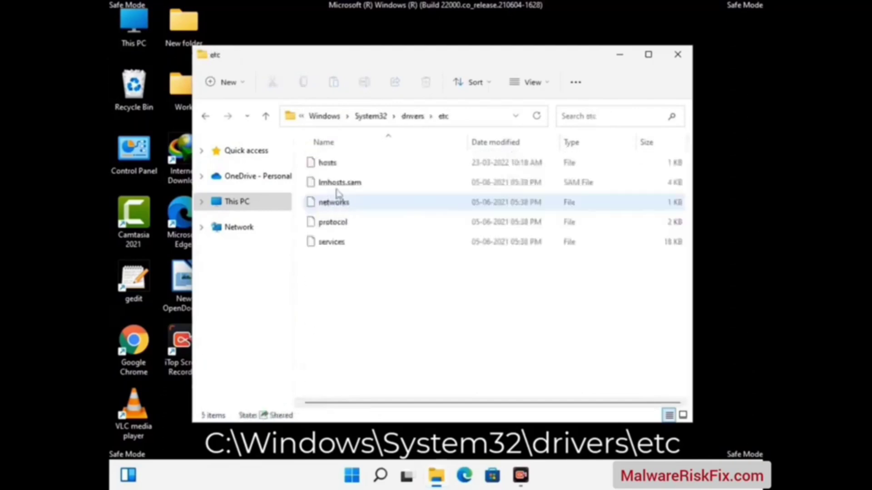
Open the hosts file from the etc folder with Notepad
left_click(334, 168)
double_click(335, 172)
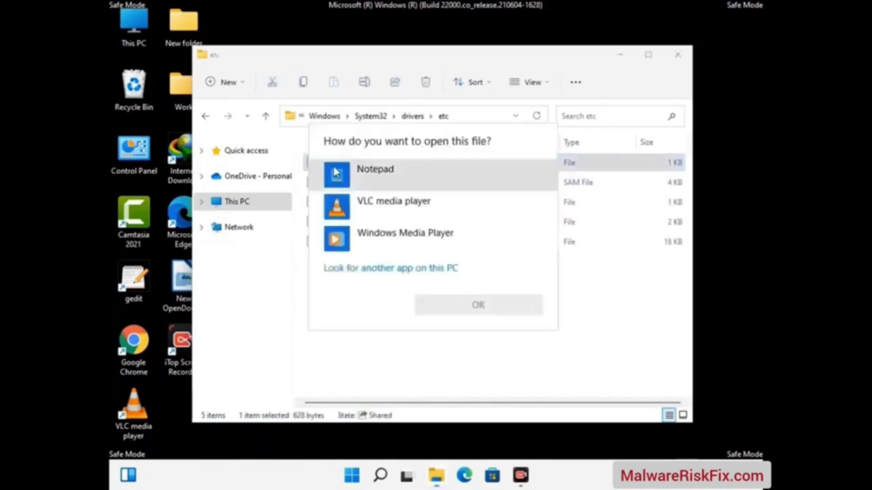
left_click(388, 174)
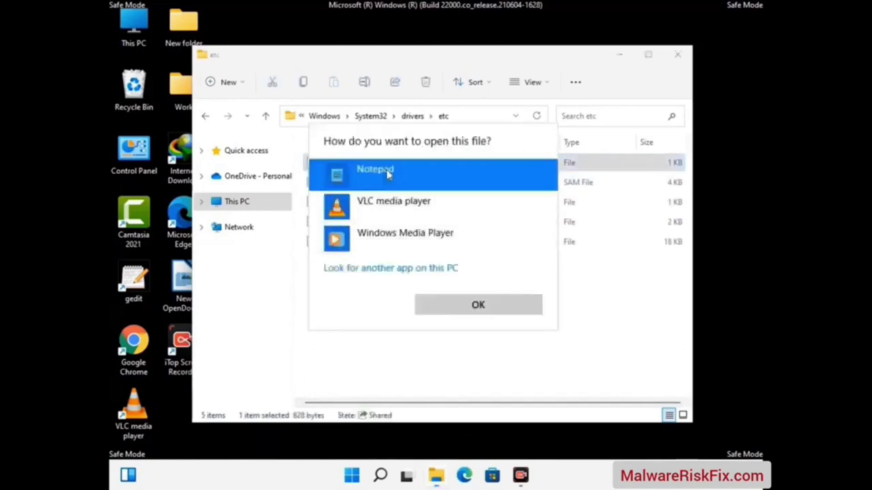
left_click(483, 308)
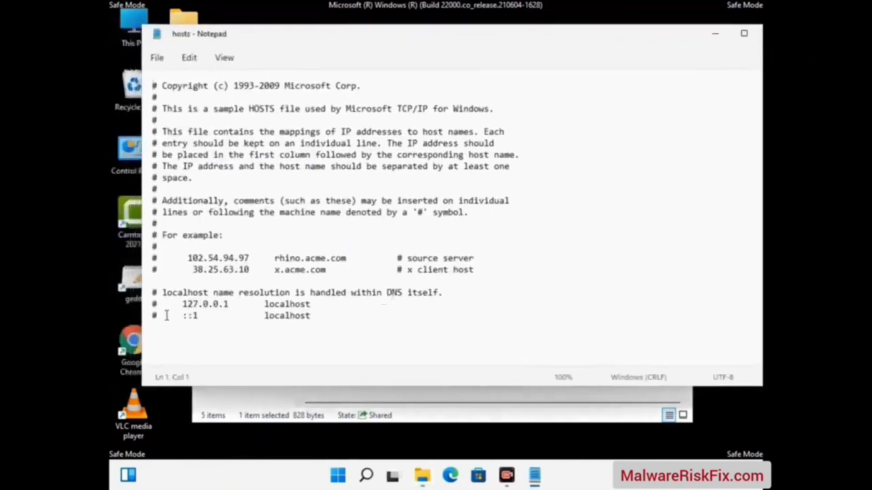
Add a blank line after the last localhost entry of the hosts file and save the file
left_click(326, 317)
key("Return")
scroll(409, 204, "down", 1)
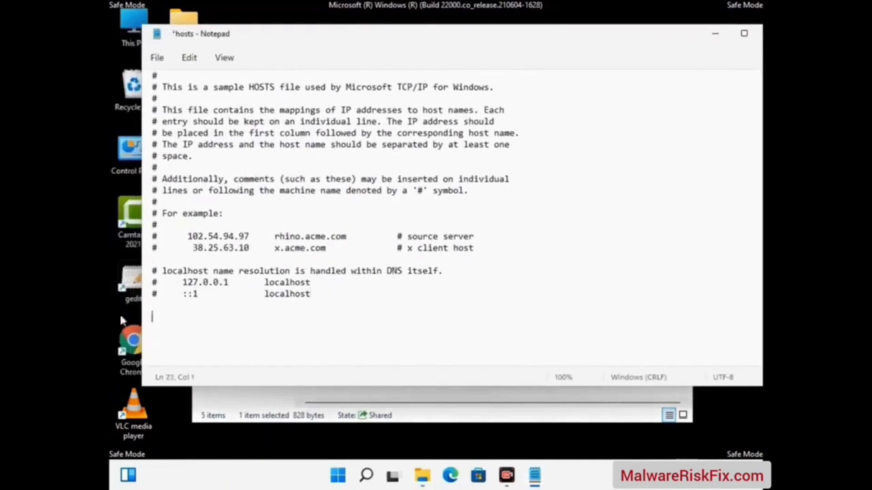
left_click(157, 59)
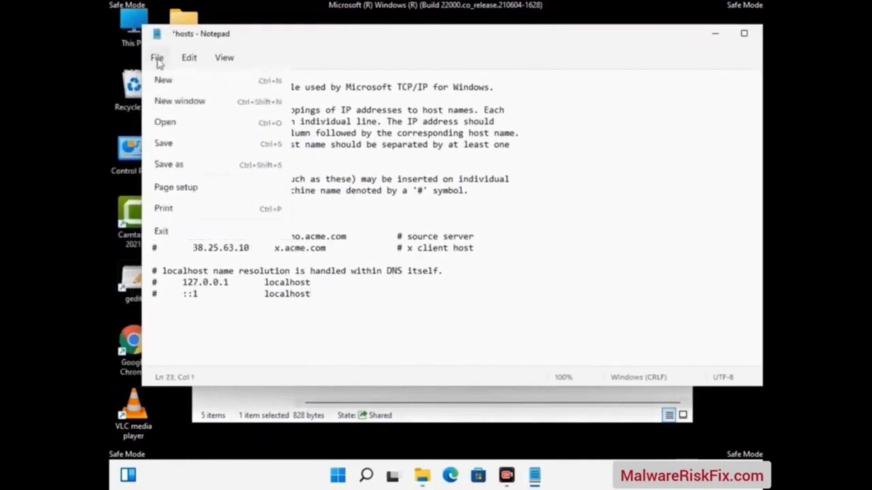
left_click(183, 151)
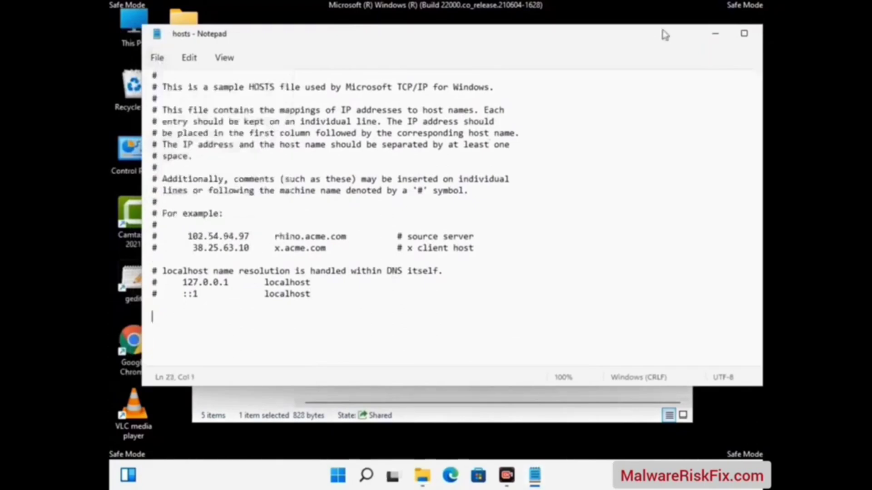
Close the hosts file in Notepad and the etc folder window
left_click_drag(658, 41, 554, 41)
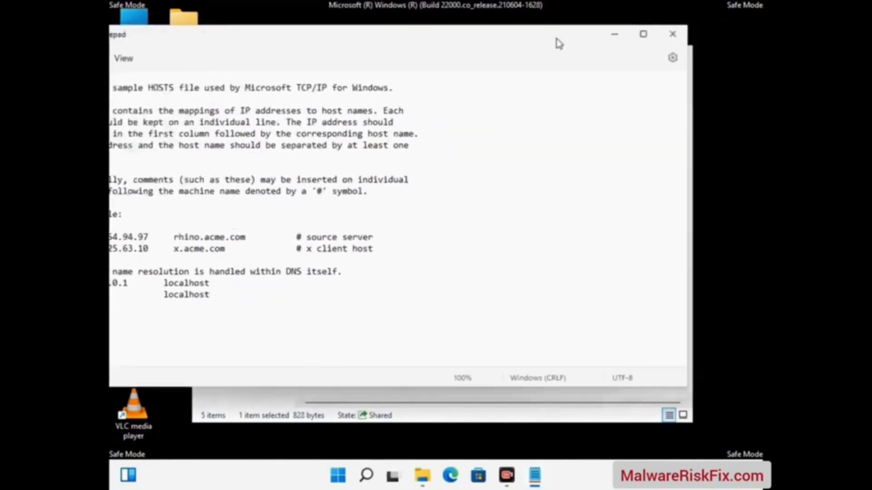
left_click(670, 39)
left_click(678, 55)
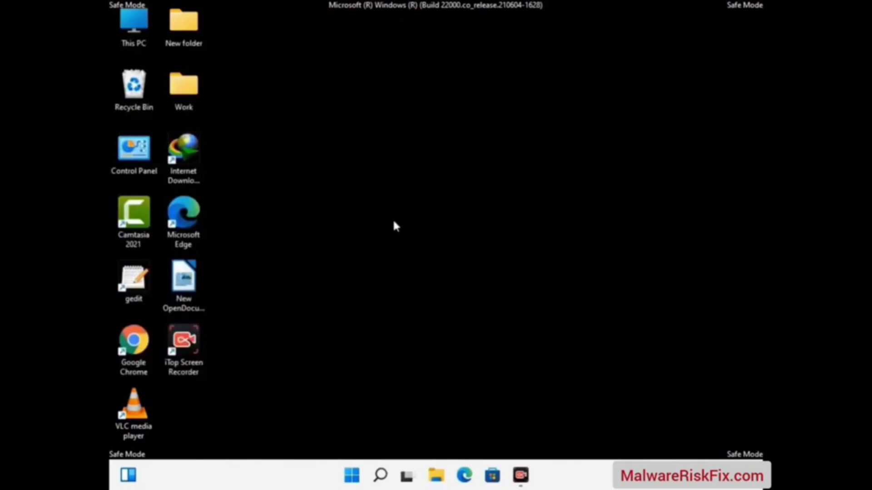
Open the AppData Roaming folder by running %appdata% from the Run dialog
key("super+r")
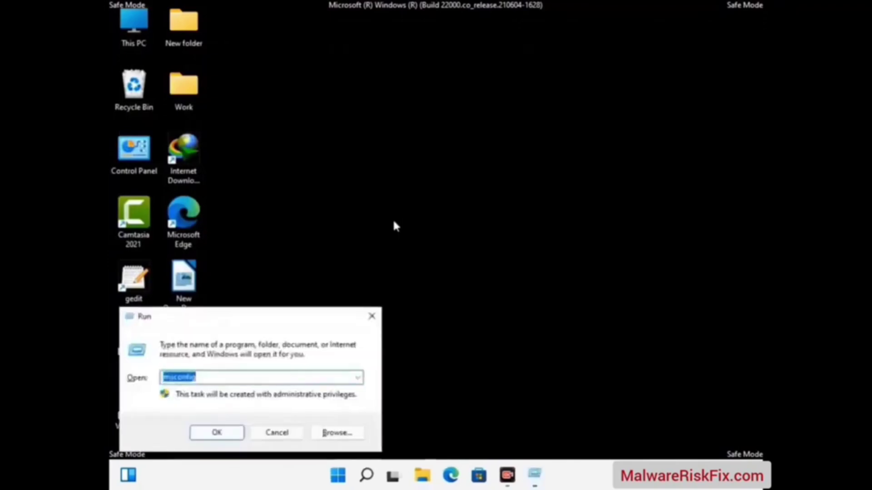
left_click_drag(251, 315, 406, 135)
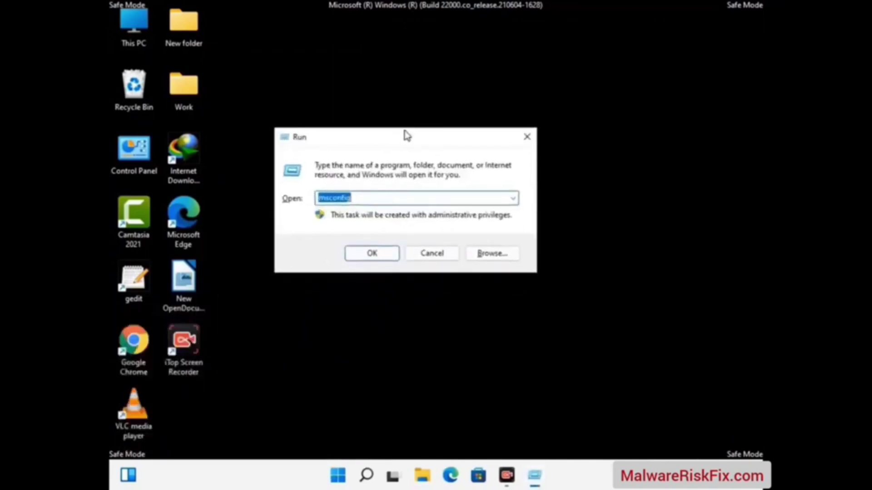
type("%")
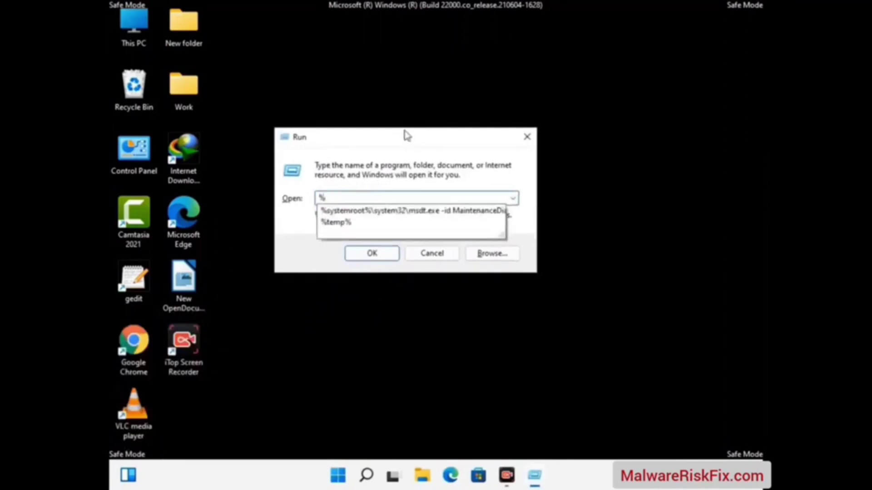
type("appdata%")
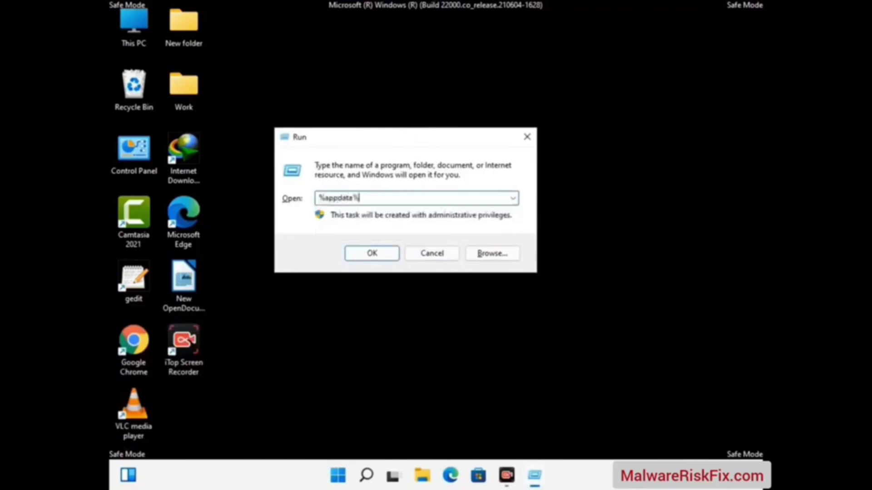
key("Return")
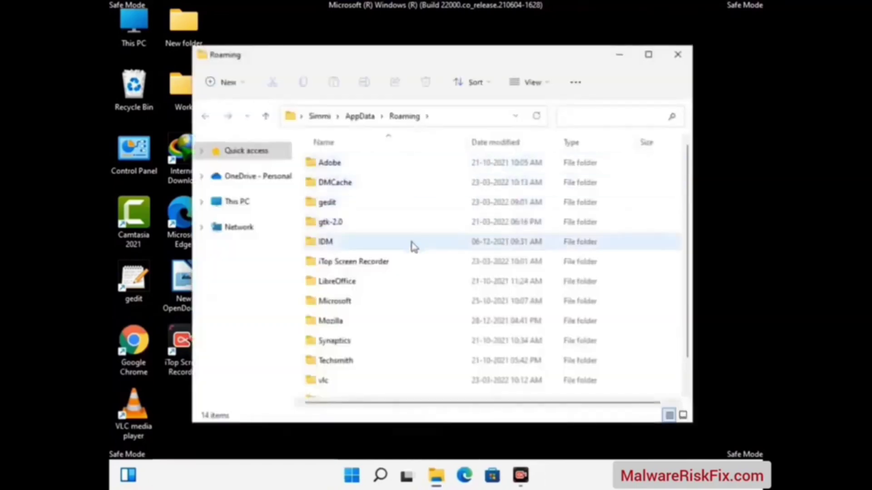
Delete the Zoom folder from the Roaming folder and close the folder window
scroll(409, 247, "down", 1)
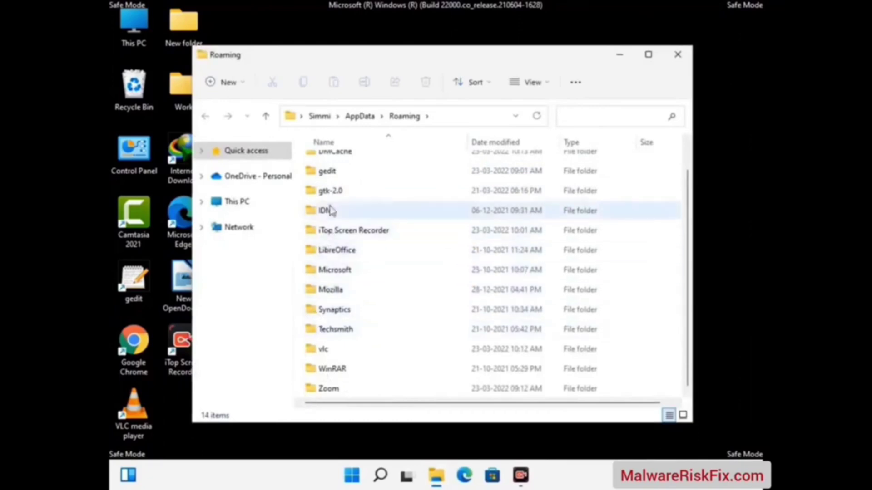
scroll(364, 241, "up", 1)
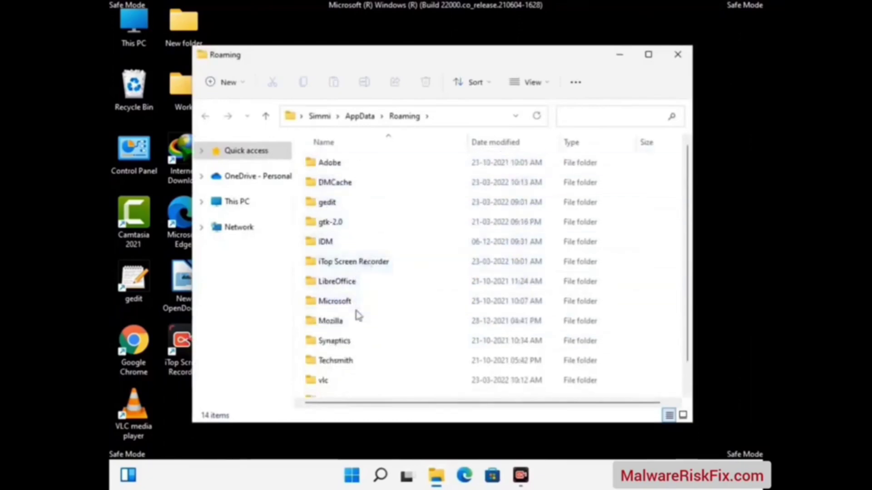
scroll(356, 313, "down", 1)
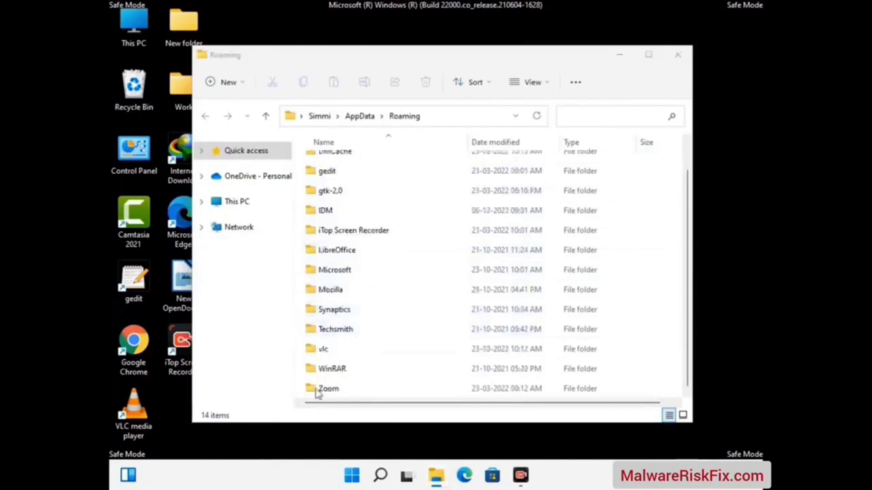
left_click(489, 390)
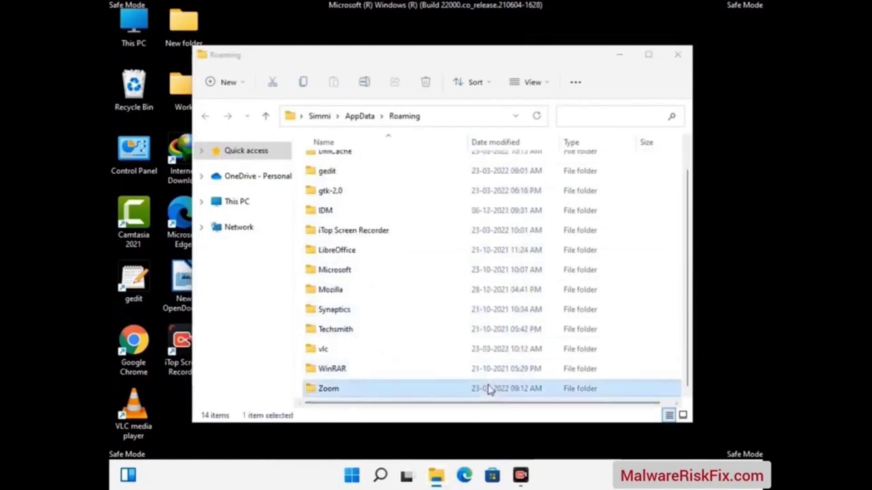
left_click(432, 86)
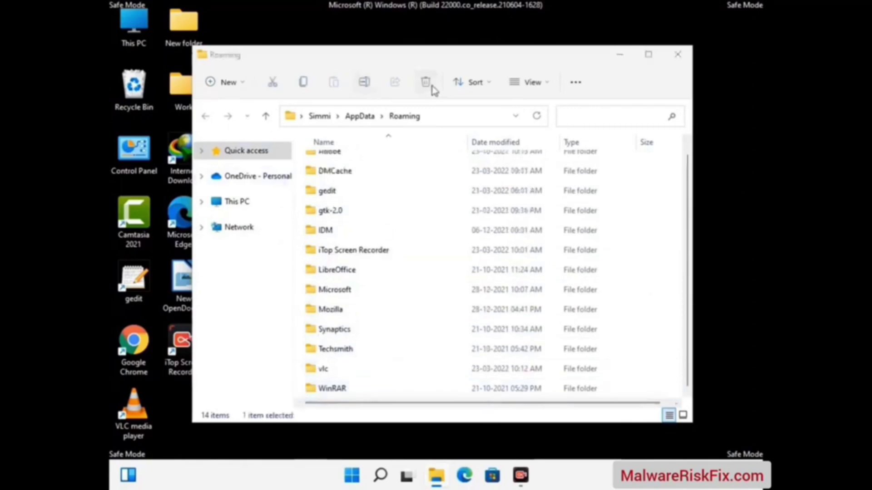
left_click(677, 55)
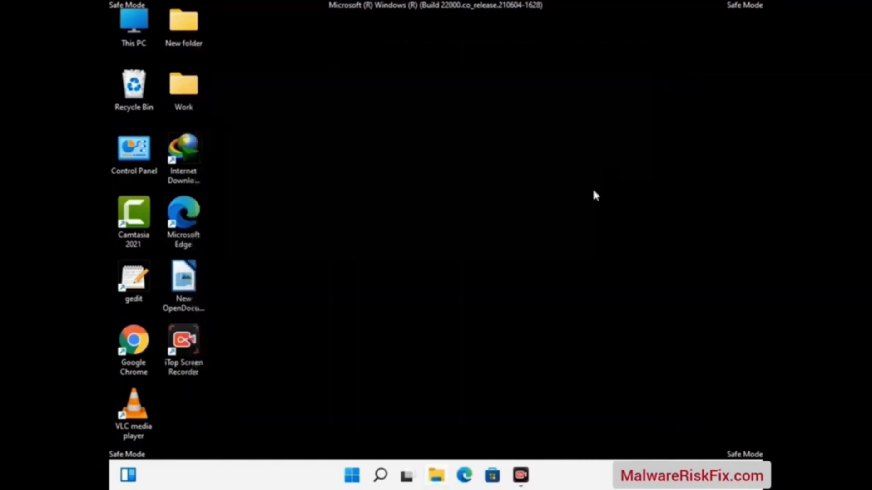
Open the AppData Local folder by running %LocalAppData% from the Run dialog
key("super+r")
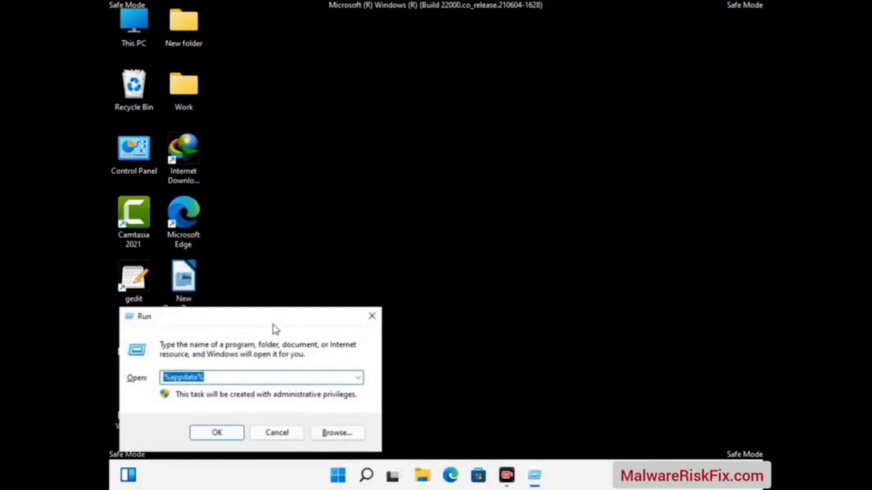
left_click_drag(274, 326, 459, 176)
type("%")
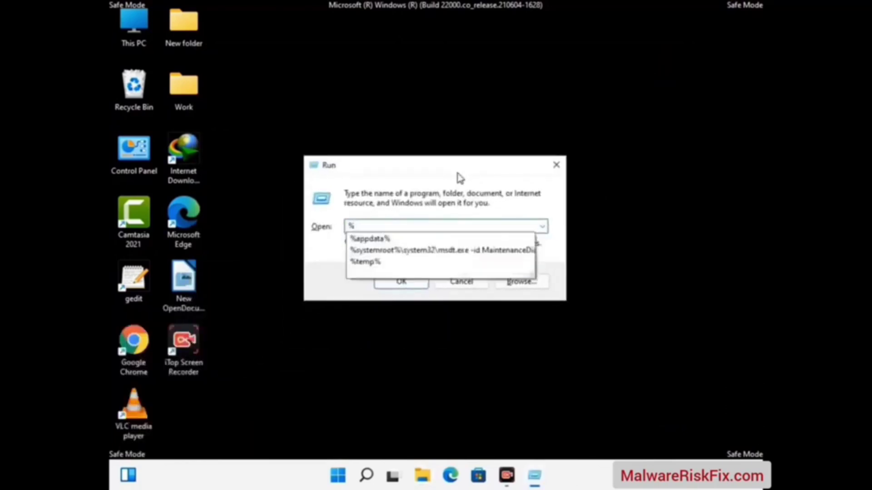
type("LocalA")
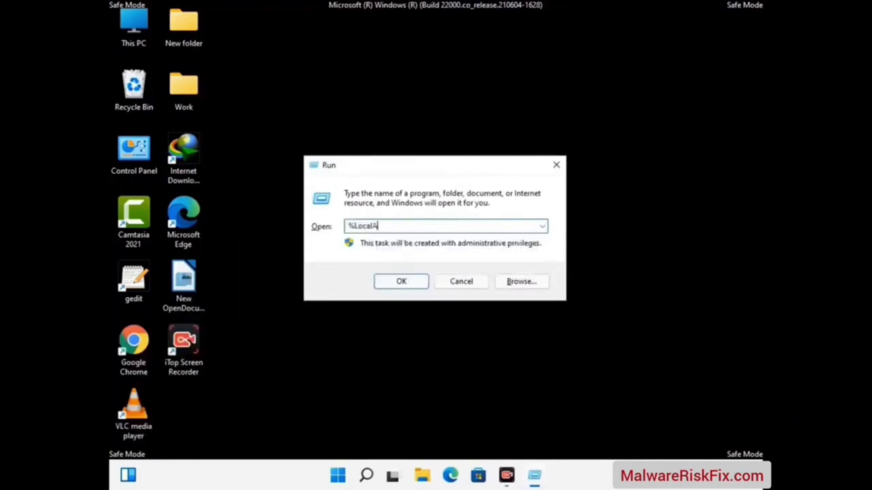
type("ppData%")
key("Return")
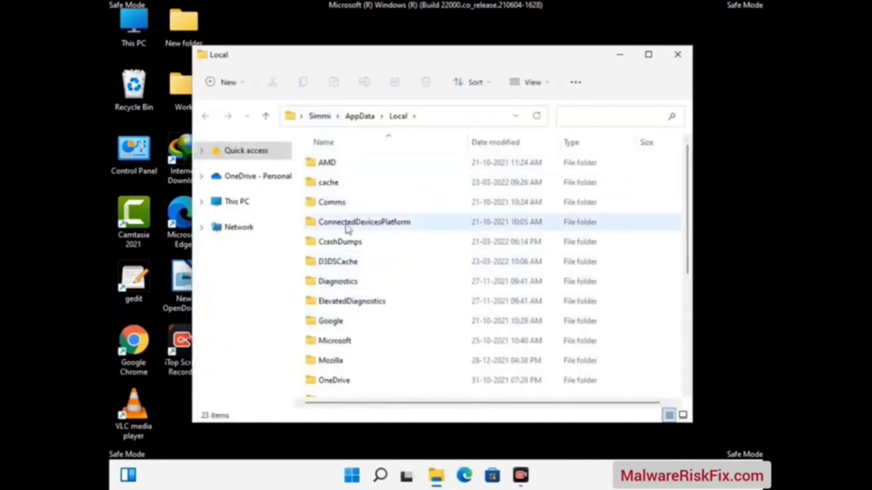
Delete the Mozilla folder from the Local folder and close the folder window
scroll(367, 305, "down", 1)
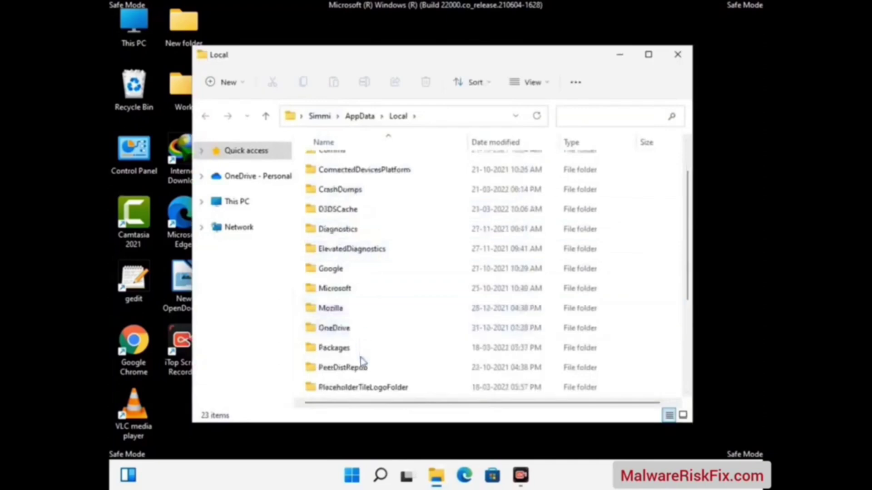
left_click(342, 311)
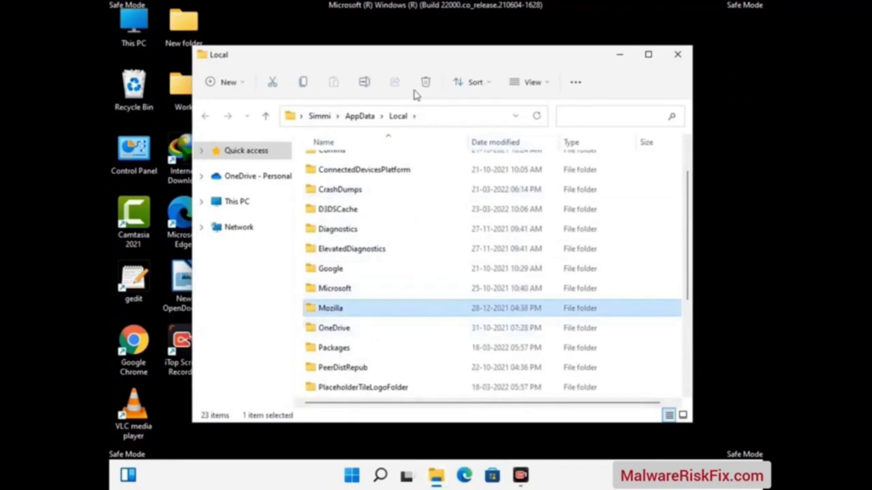
left_click(425, 89)
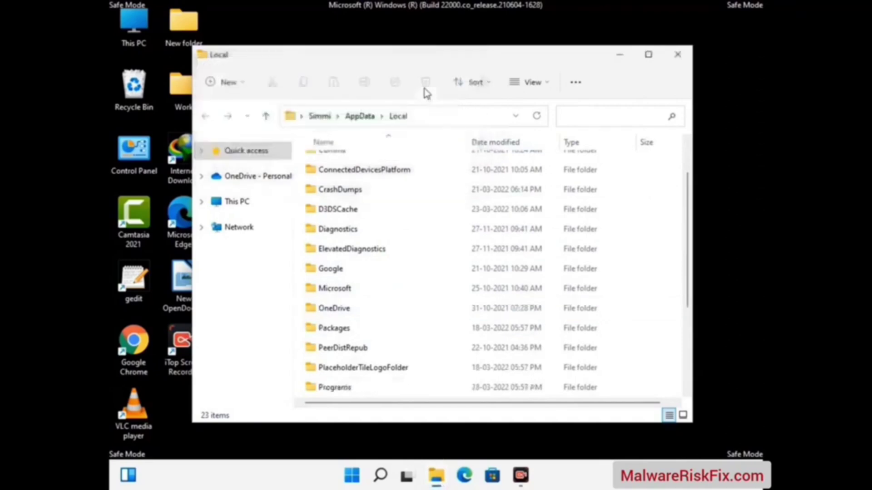
left_click(677, 54)
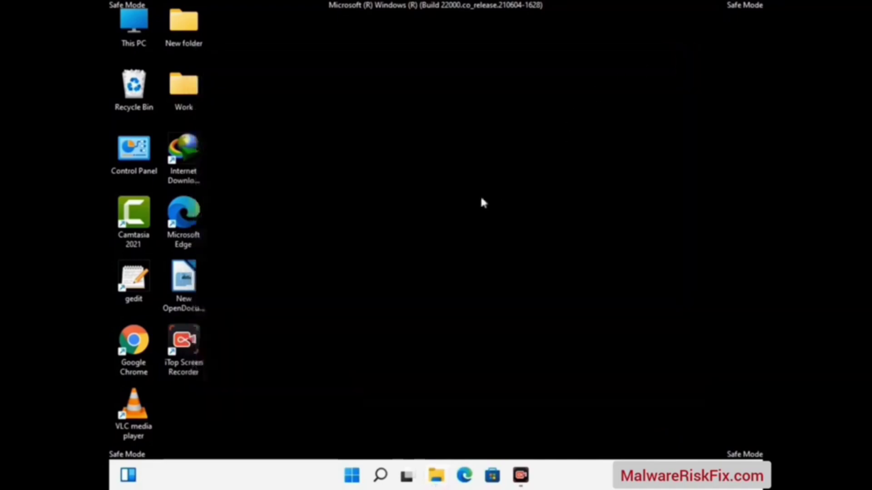
Open the ProgramData folder by running %ProgramData% from the Run dialog
key("super+r")
left_click_drag(217, 323, 366, 245)
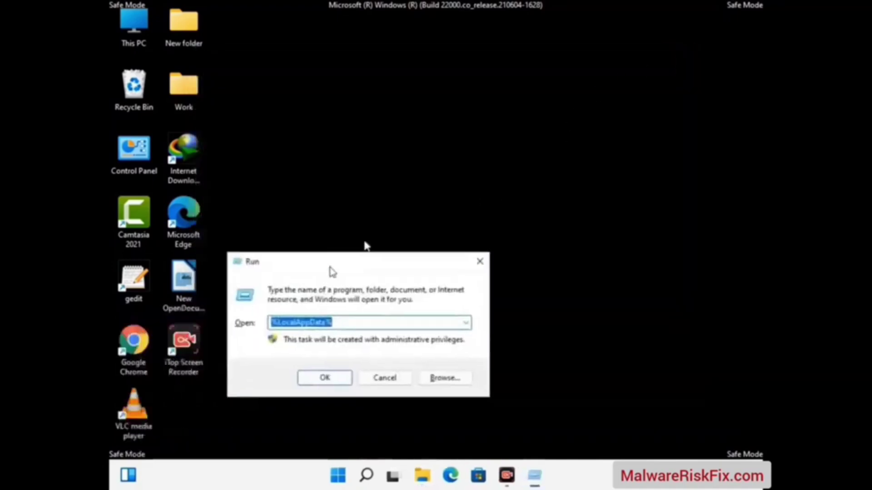
left_click_drag(332, 272, 400, 183)
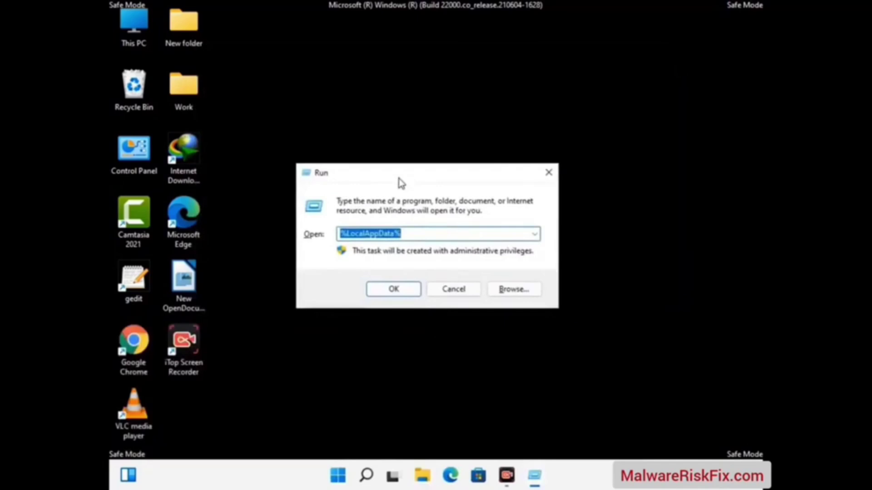
type("%")
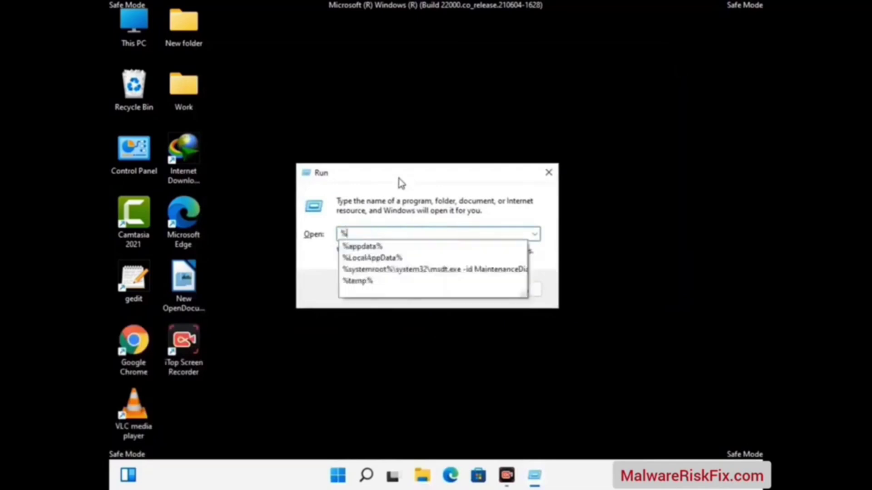
type("Pro")
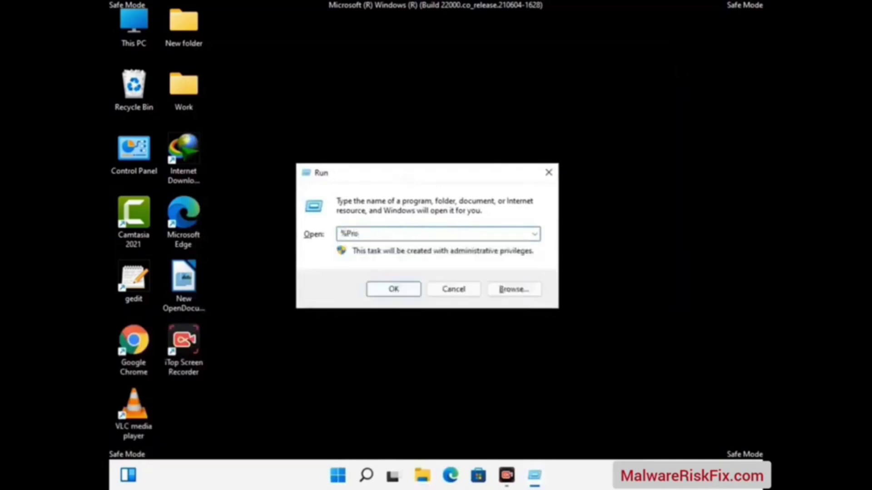
type("gramData%")
key("Return")
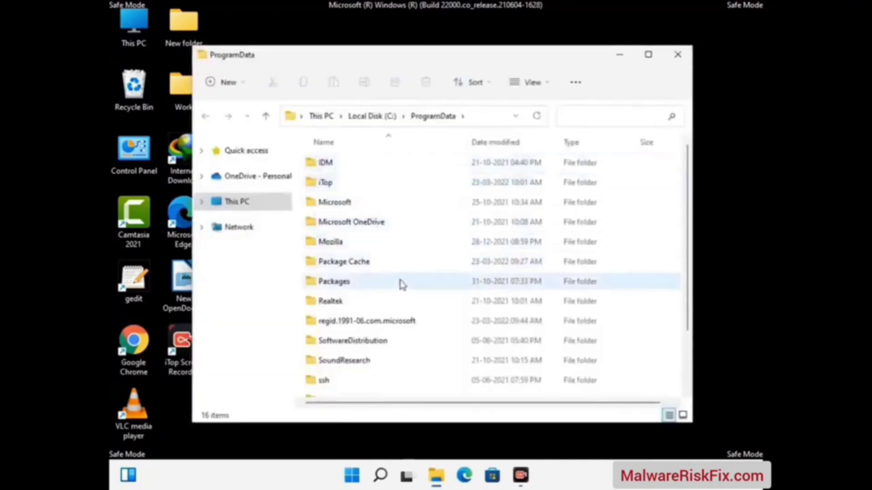
Delete the Mozilla folder from ProgramData and close the folder window
scroll(400, 289, "down", 1)
scroll(398, 310, "down", 1)
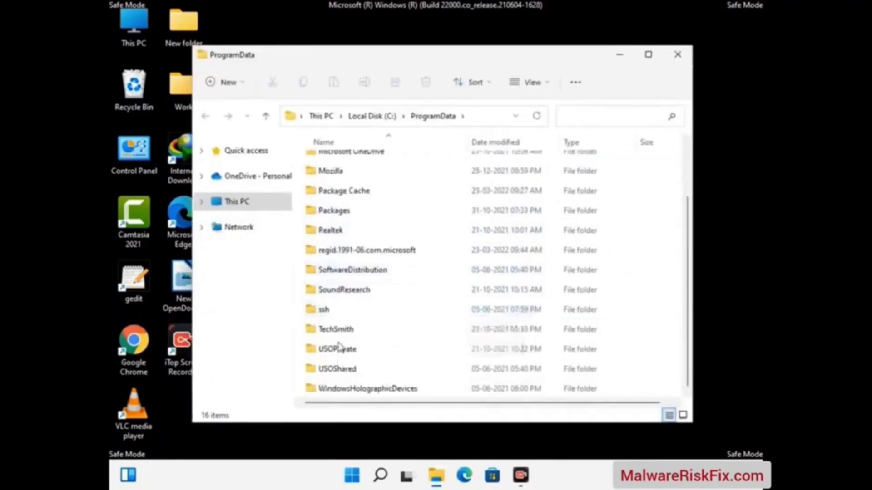
left_click(335, 171)
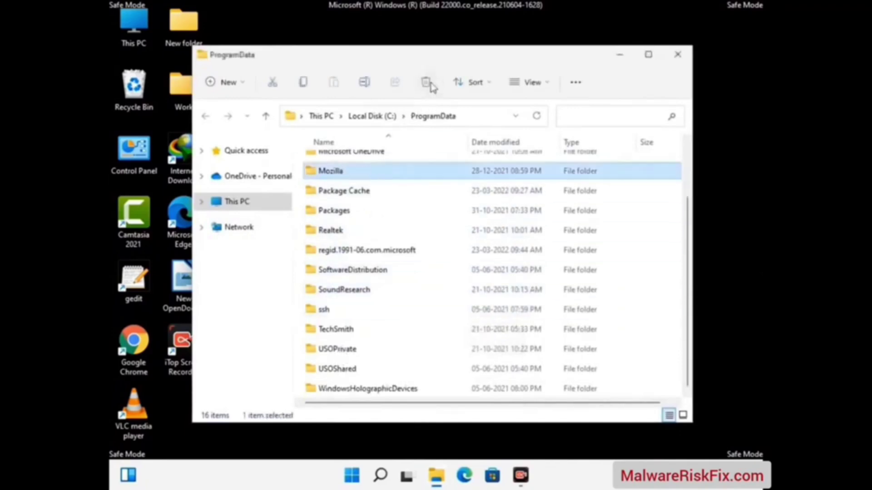
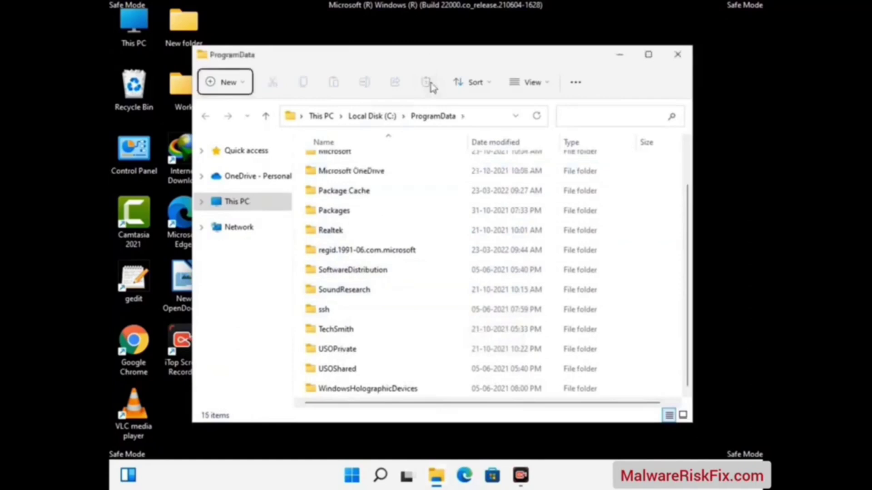
scroll(449, 241, "up", 1)
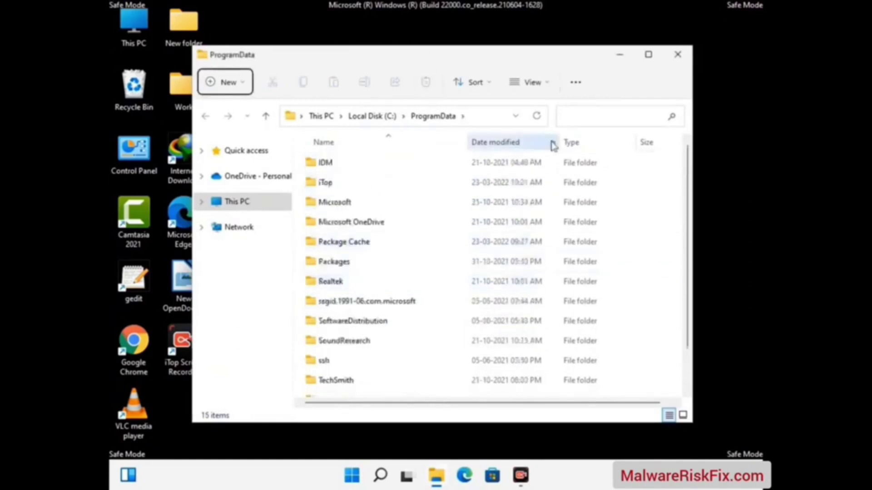
left_click(677, 55)
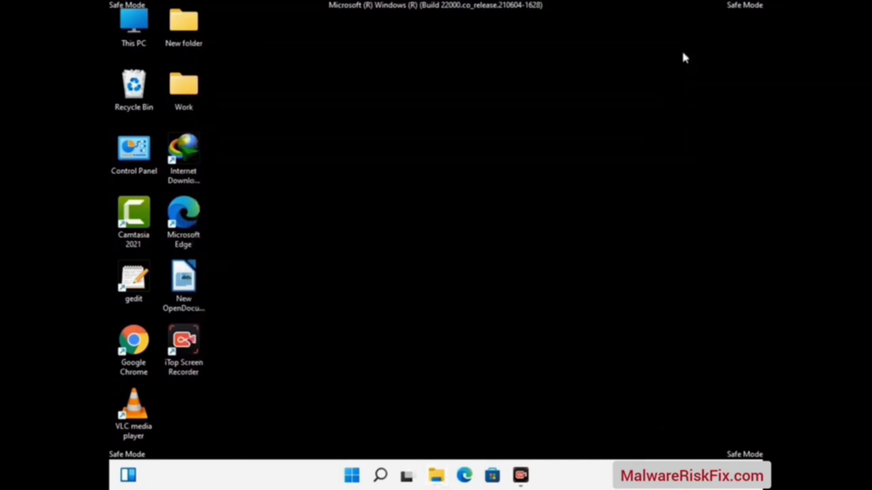
Open the Windows system folder by running %WinDir% from the Run dialog
key("super+r")
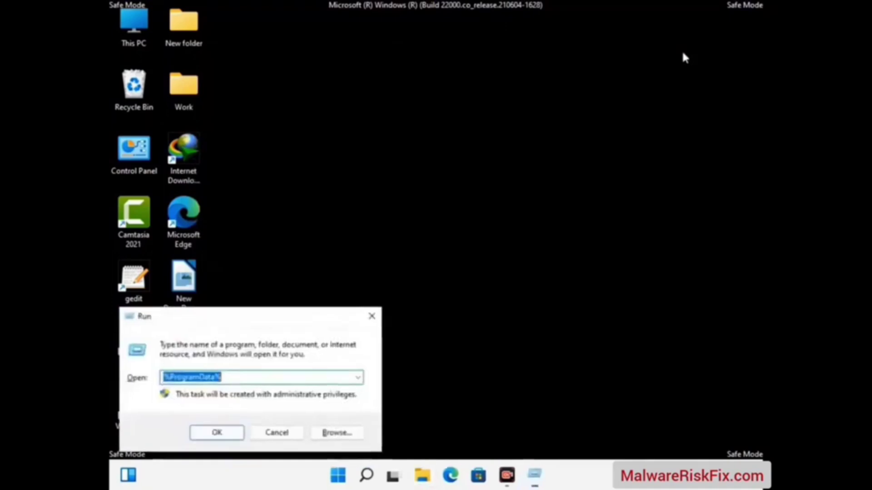
left_click_drag(282, 313, 454, 177)
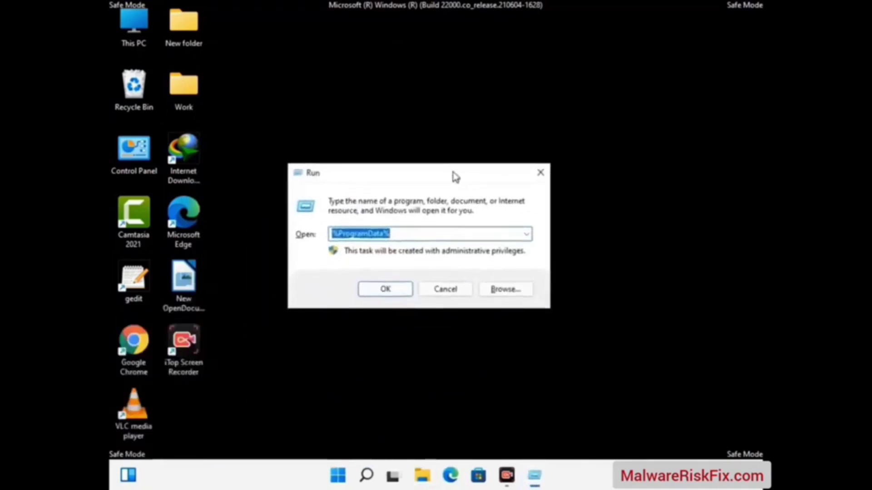
type("%Win")
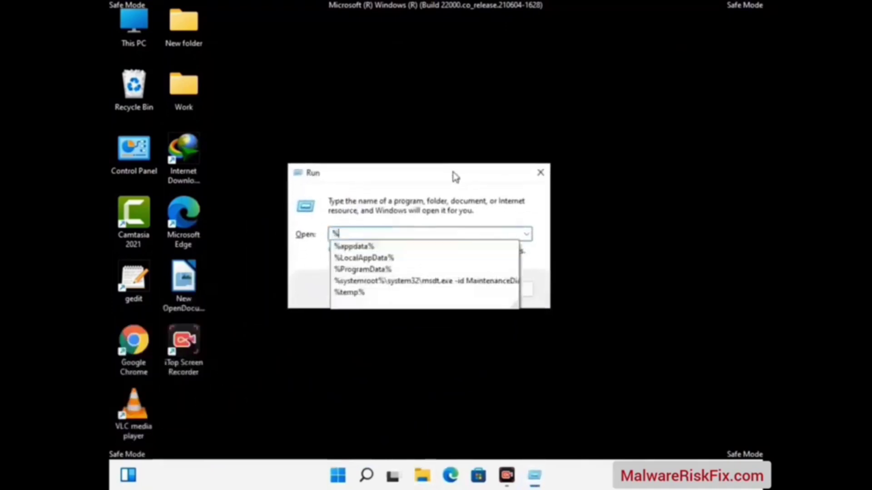
type("Dir%")
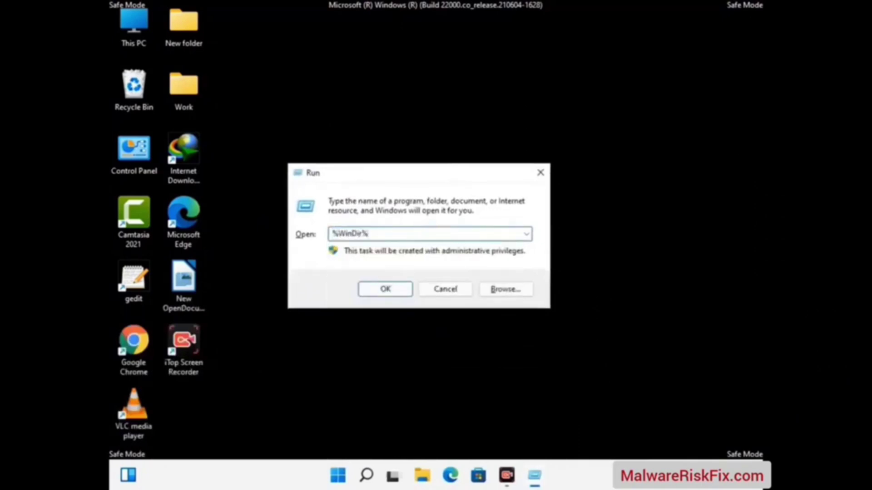
key("Return")
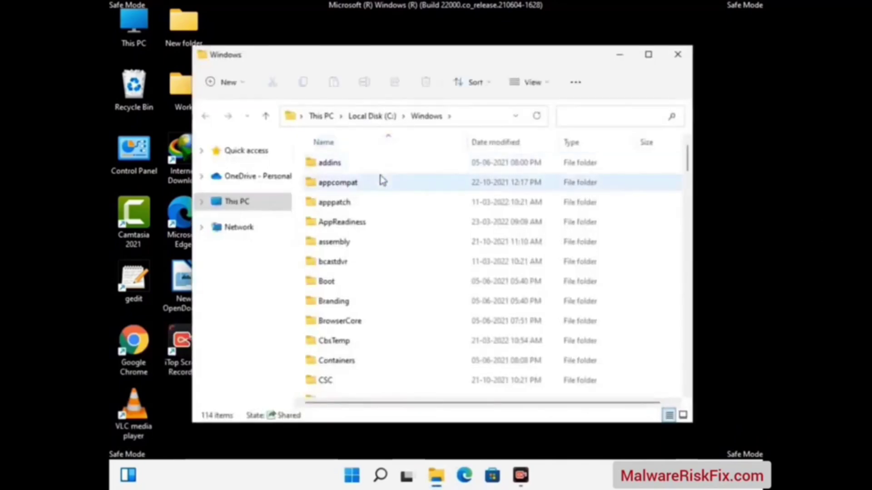
Look through the Windows folder's contents for suspicious folders or files, and close the folder window
scroll(383, 295, "down", 2)
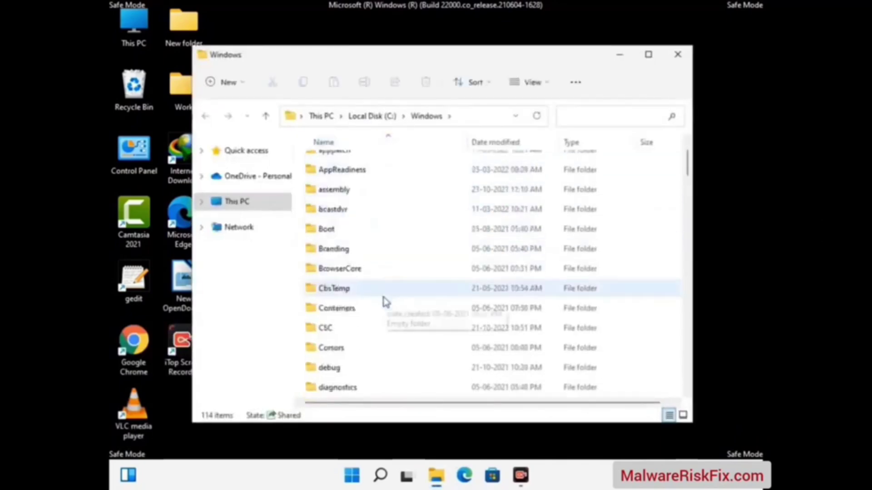
scroll(384, 304, "down", 1)
scroll(384, 304, "down", 1)
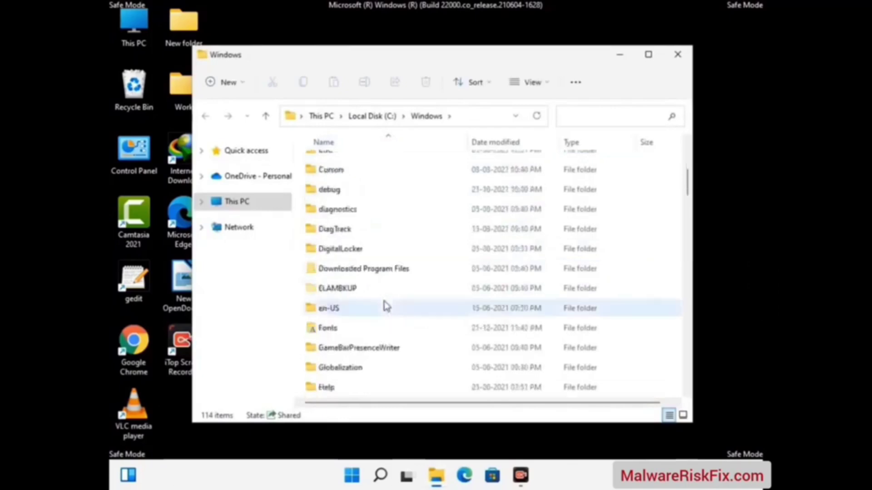
scroll(385, 306, "down", 5)
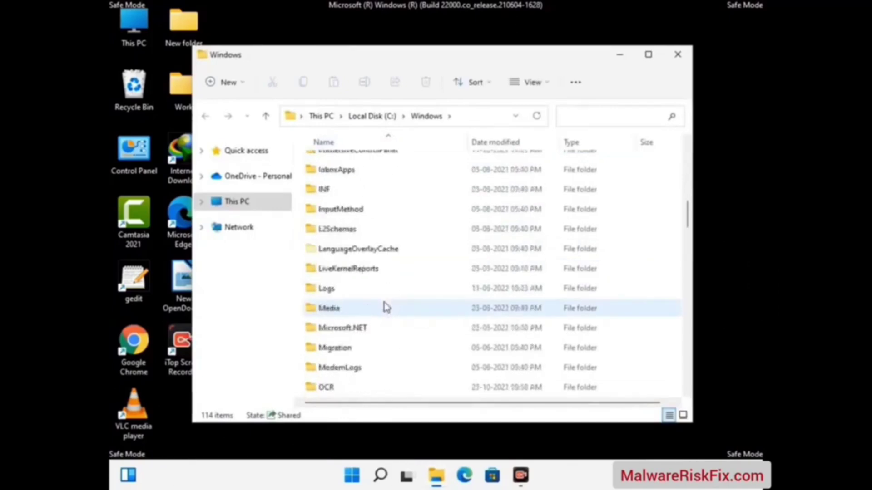
scroll(385, 307, "down", 6)
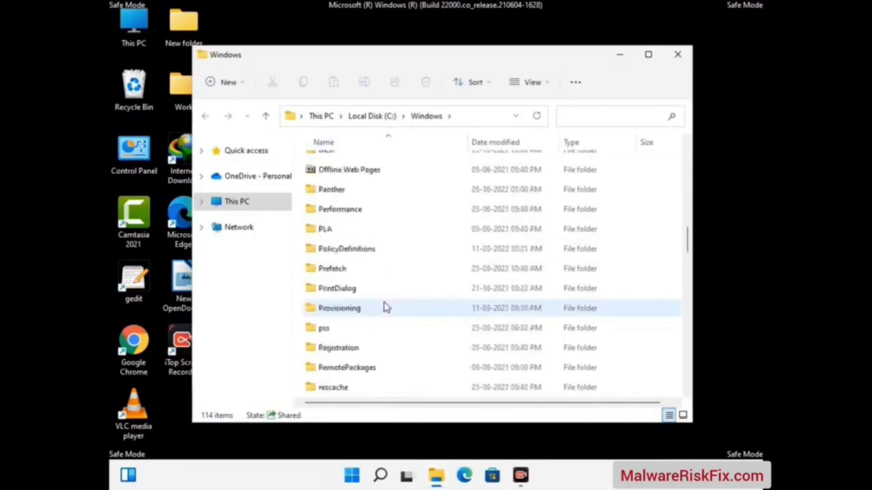
scroll(385, 307, "down", 7)
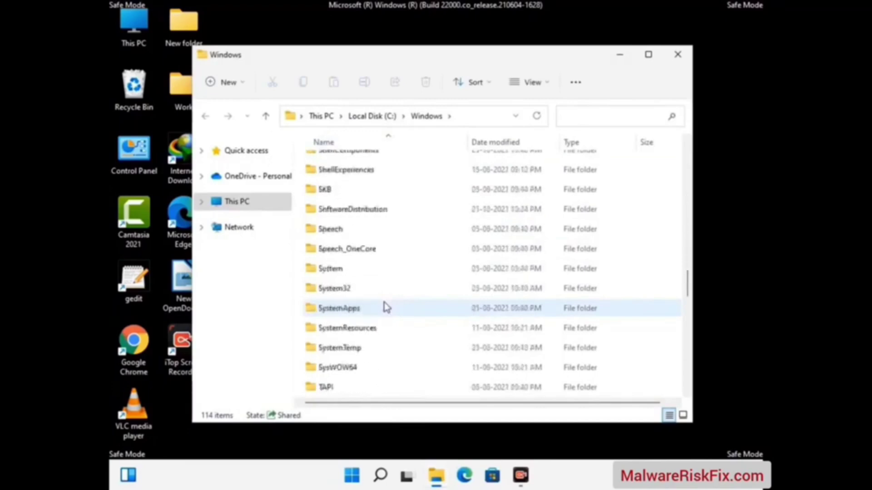
scroll(385, 307, "down", 7)
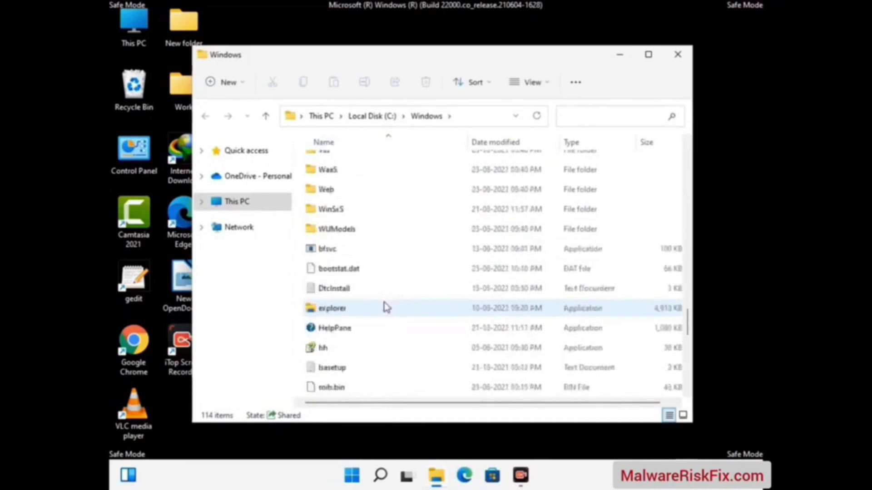
scroll(385, 307, "down", 5)
scroll(385, 307, "down", 1)
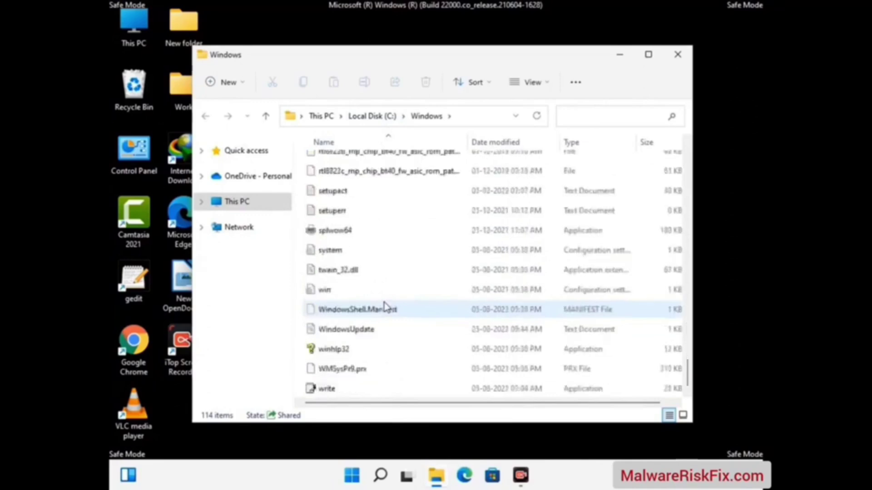
scroll(385, 307, "up", 15)
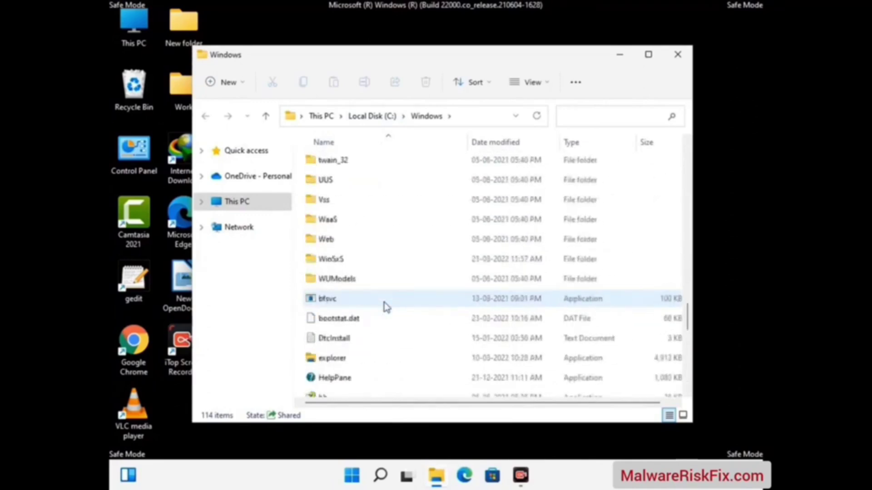
scroll(385, 307, "up", 3)
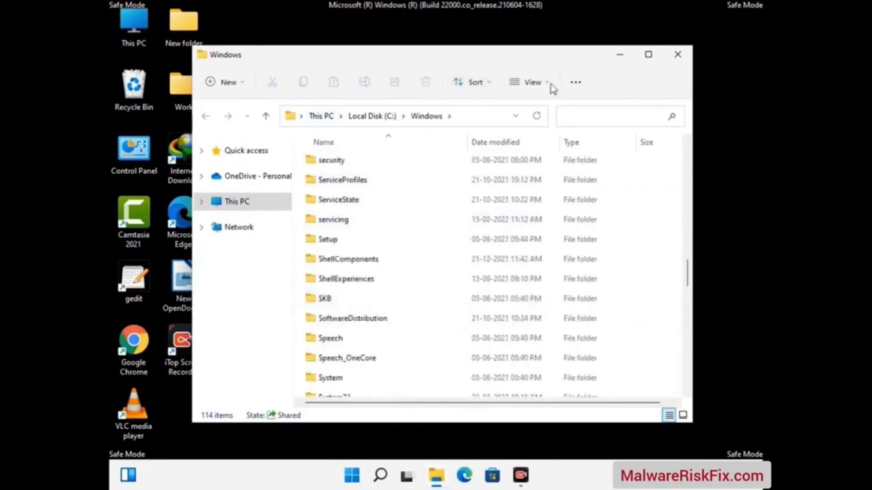
left_click(680, 54)
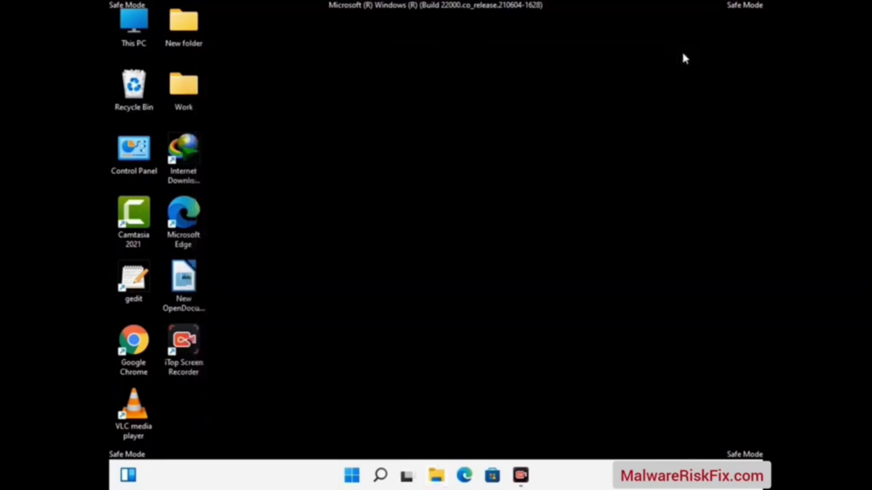
Open the user's AppData Local Temp folder by running %temp% from the Run dialog
key("super+r")
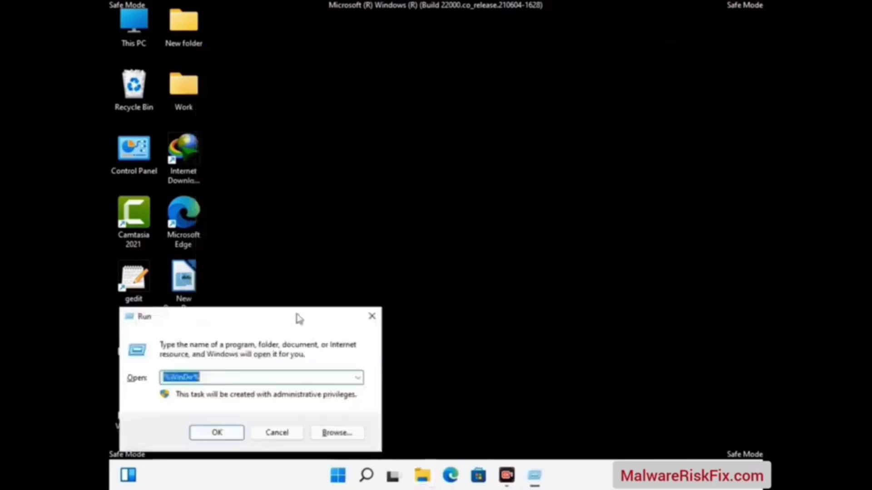
left_click_drag(291, 322, 496, 117)
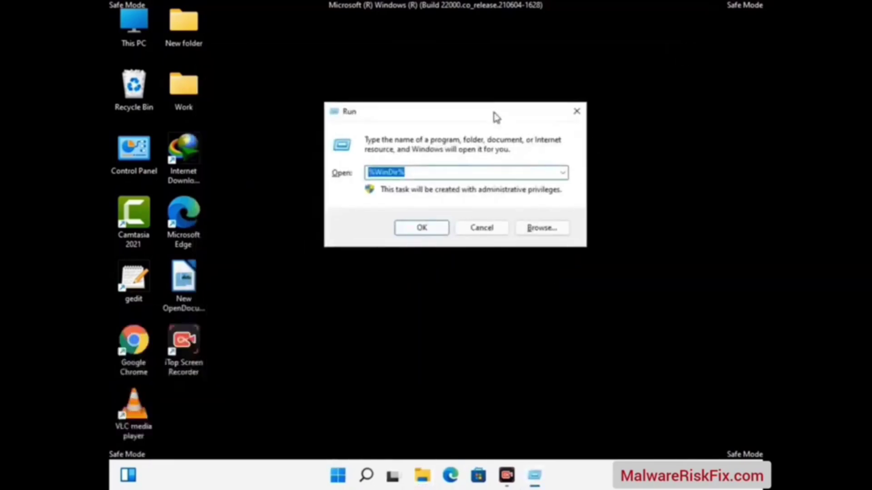
type("%te")
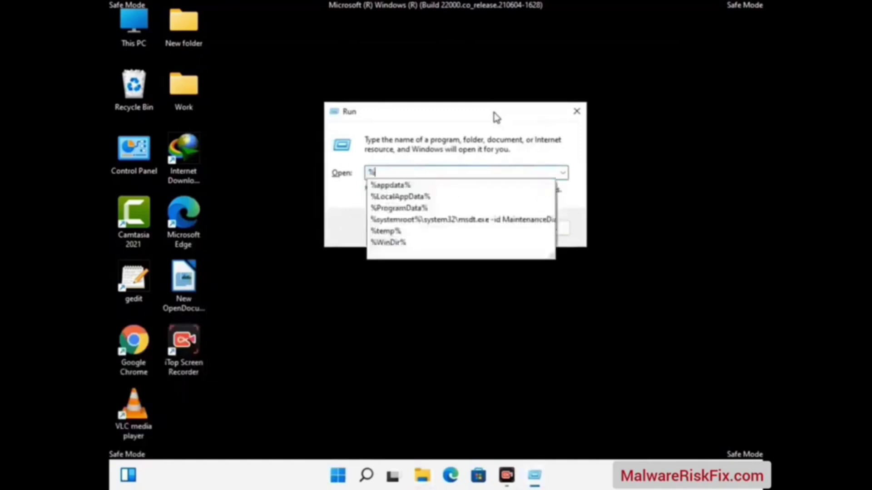
type("mp%")
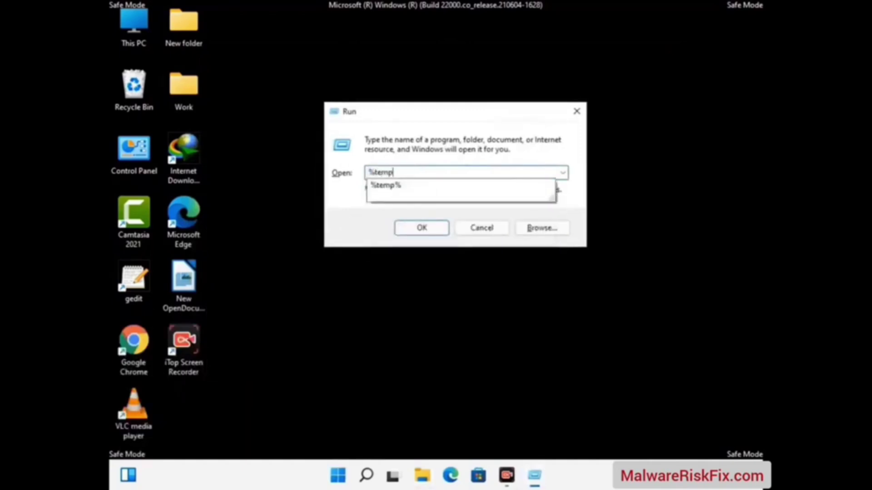
left_click(435, 226)
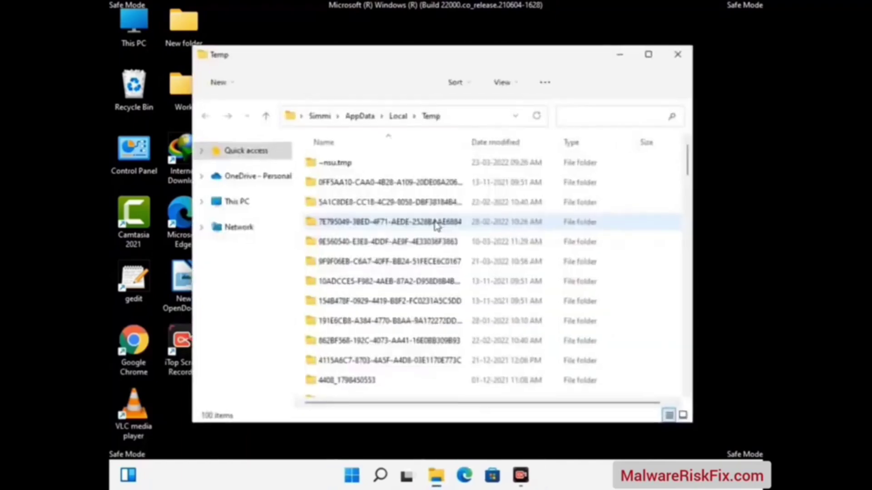
Delete all items in the AppData Local Temp folder and close the folder window
left_click(396, 263)
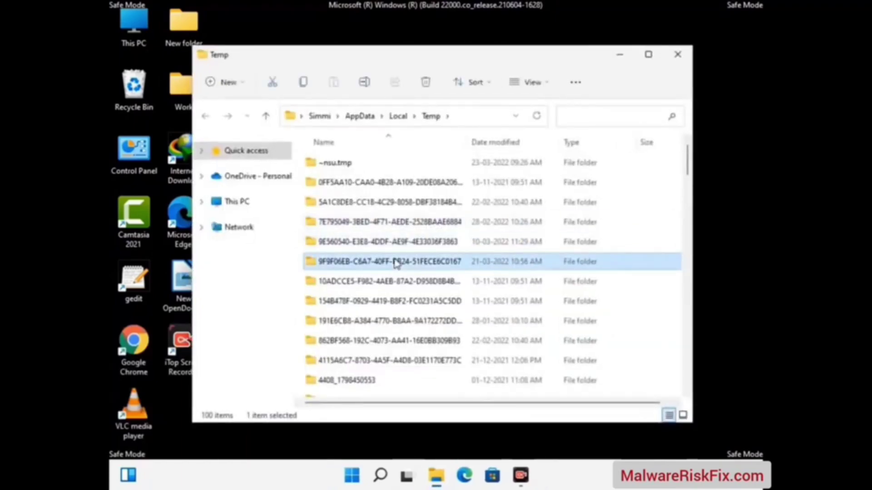
key("ctrl+a")
left_click(426, 83)
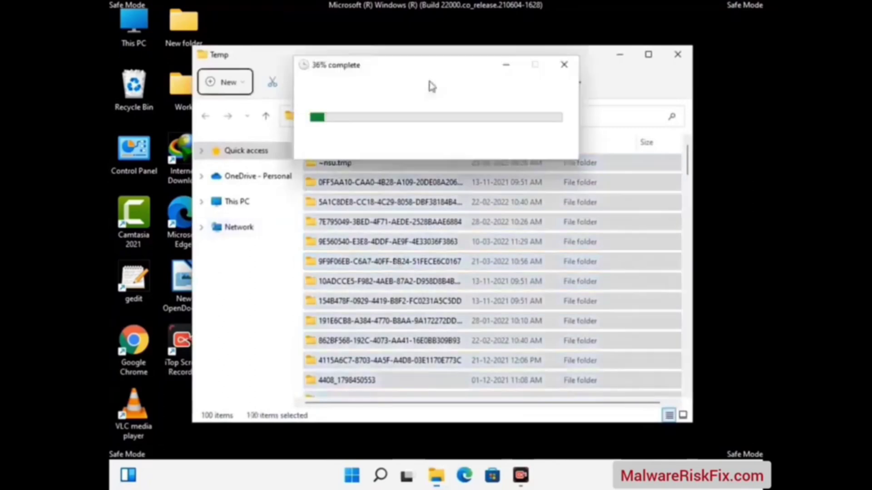
left_click(677, 54)
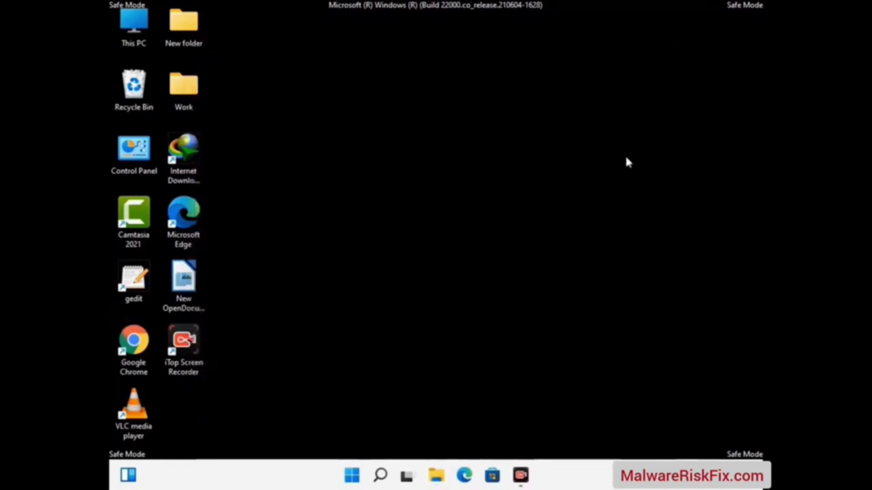
Open the Windows Temp folder by running temp from the Run dialog
key("super+r")
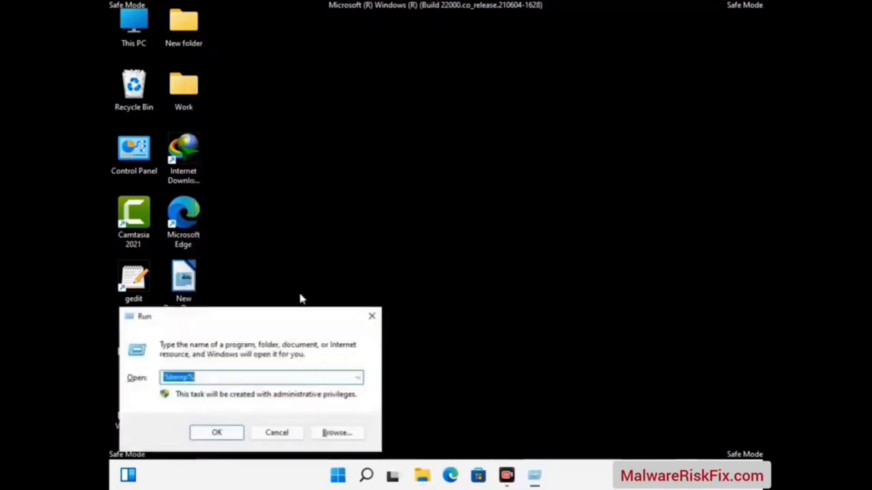
left_click_drag(293, 315, 496, 127)
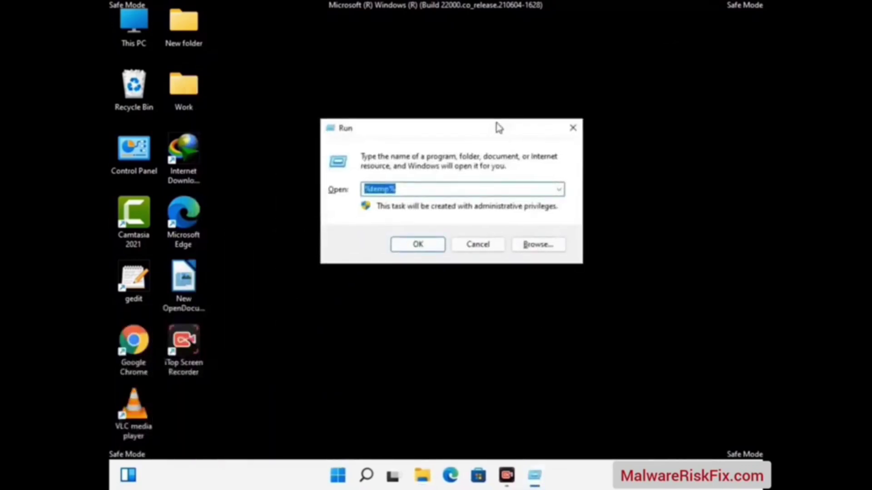
type("temp")
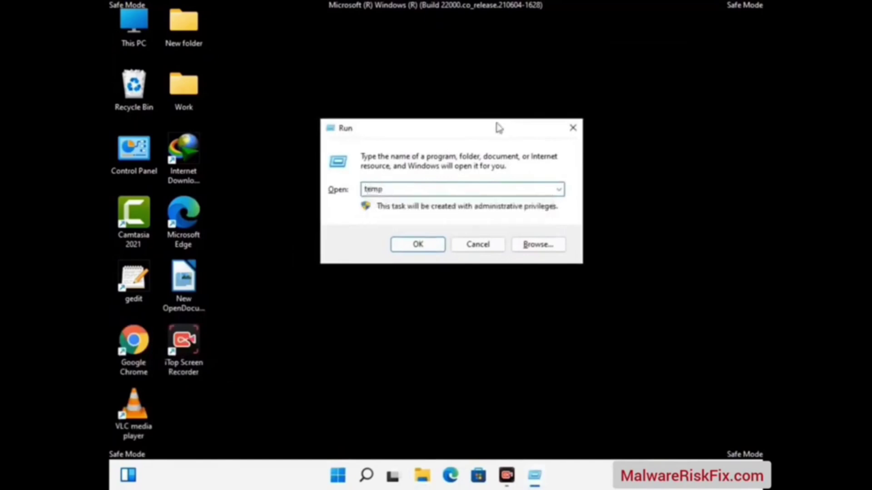
key("Return")
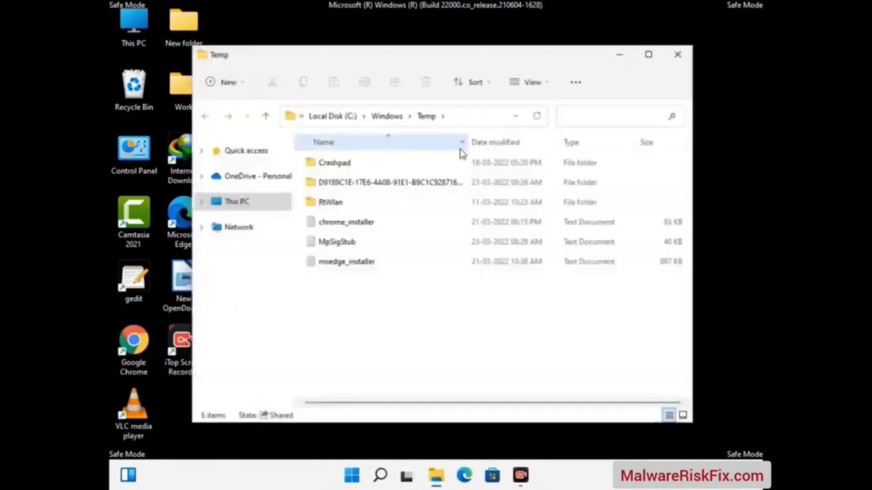
Delete all files and folders in the Windows Temp folder and close the folder window
key("ctrl+a")
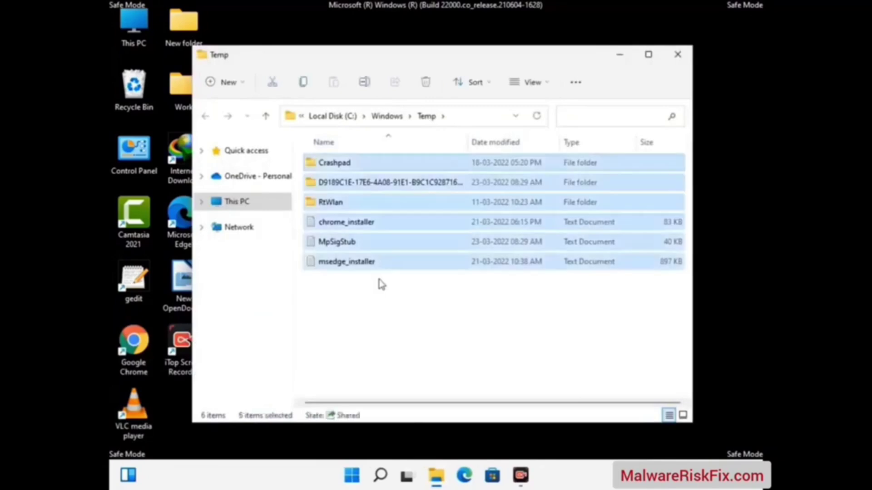
left_click(426, 83)
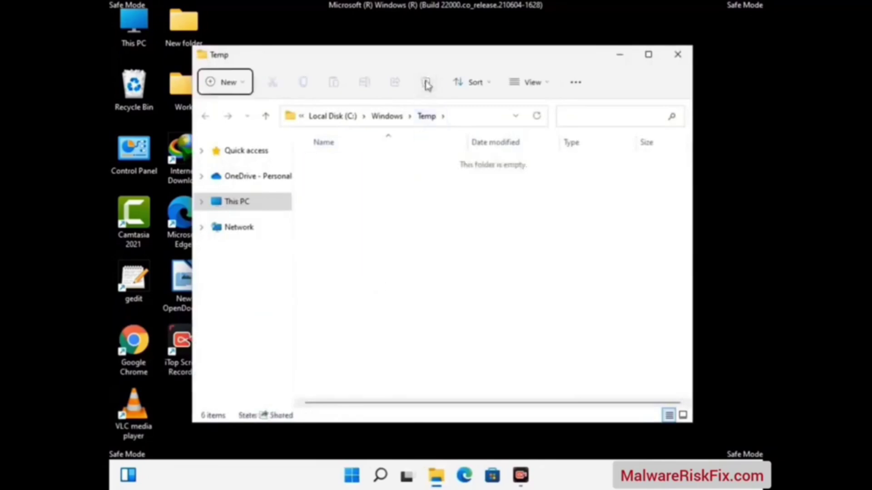
left_click(678, 55)
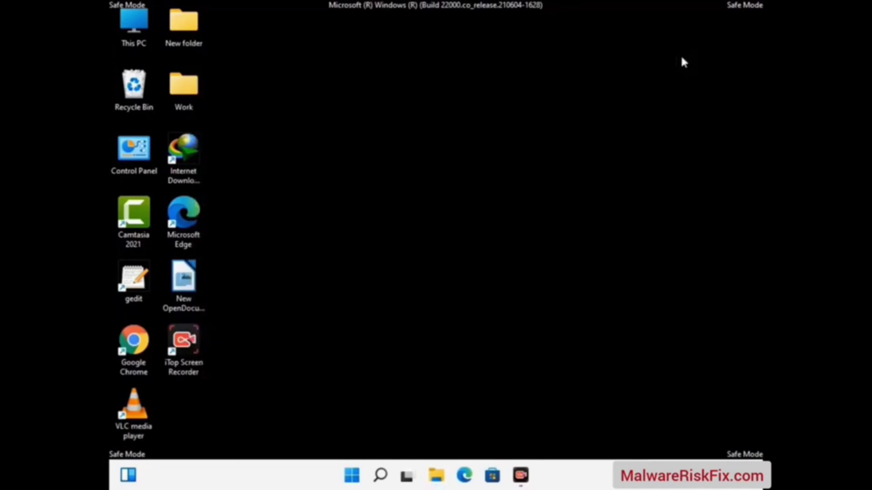
Open the Registry Editor by running regedit from the Run dialog
key("super+r")
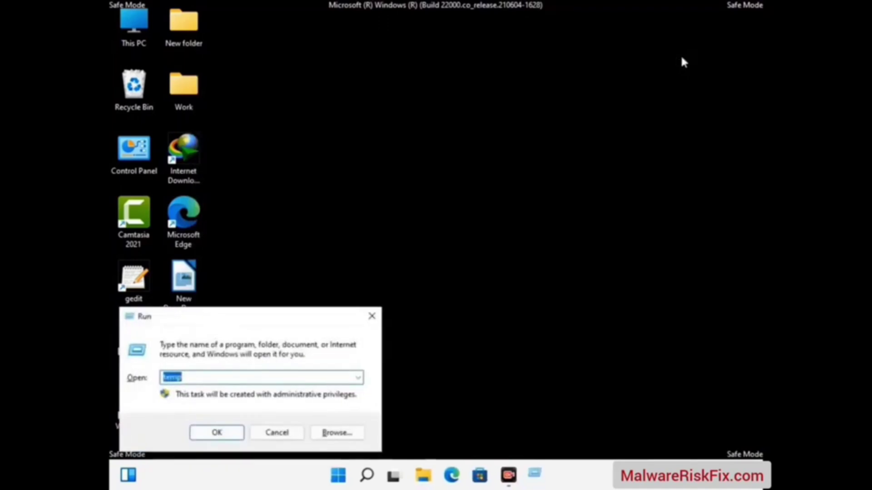
left_click_drag(267, 316, 454, 109)
type("r")
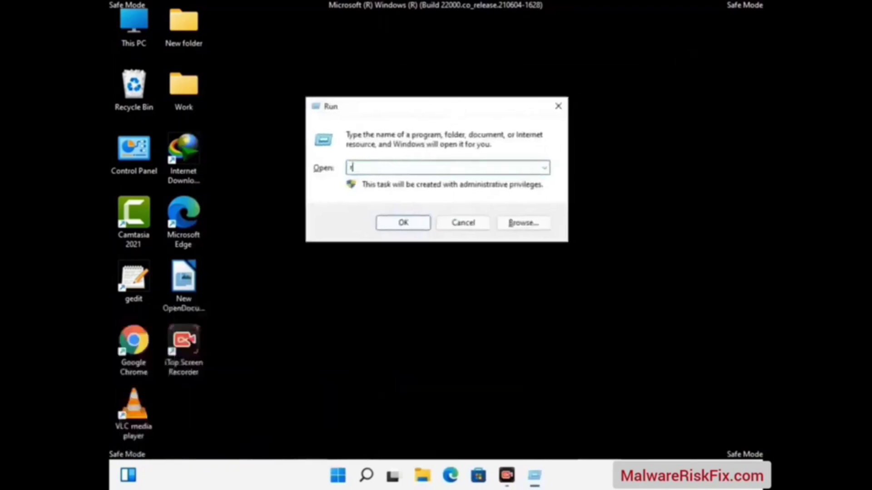
type("egedit")
key("Return")
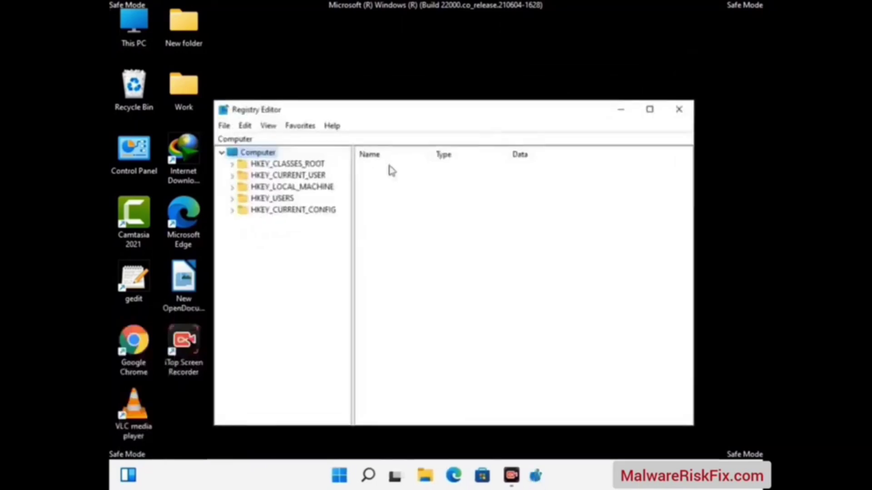
Expand the registry tree from HKEY_CURRENT_USER through Software to the Microsoft key
left_click(292, 186)
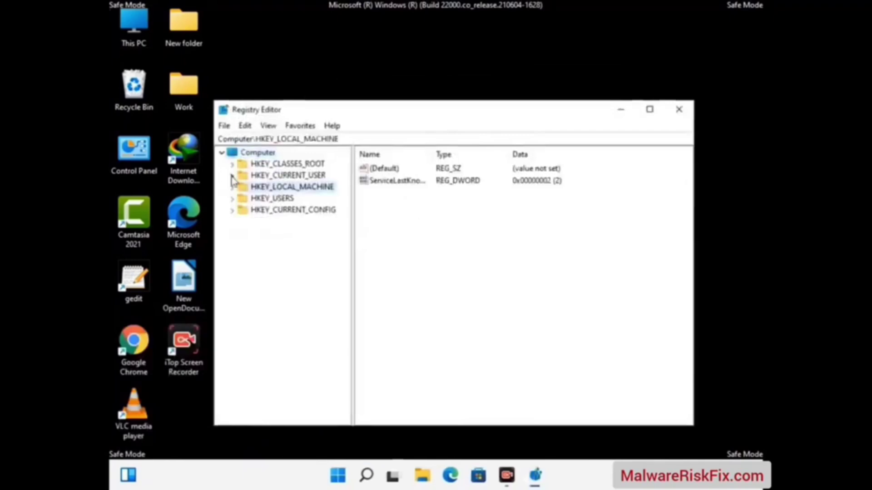
left_click(232, 175)
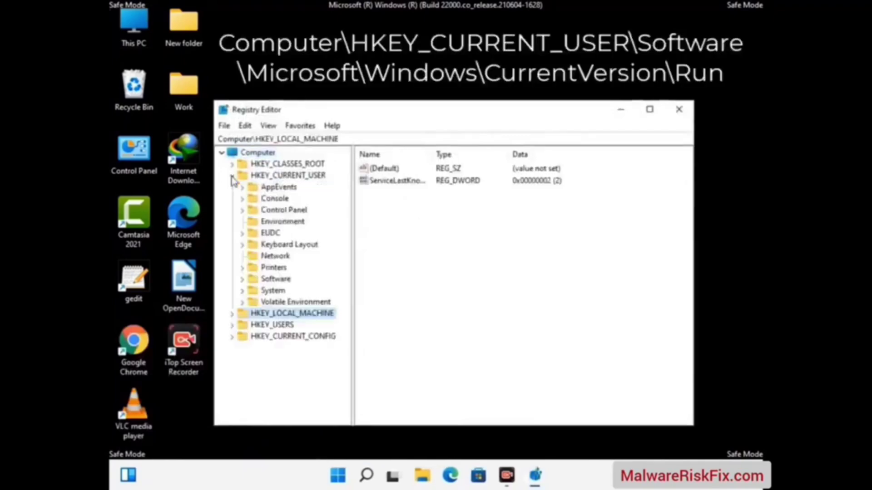
left_click(274, 280)
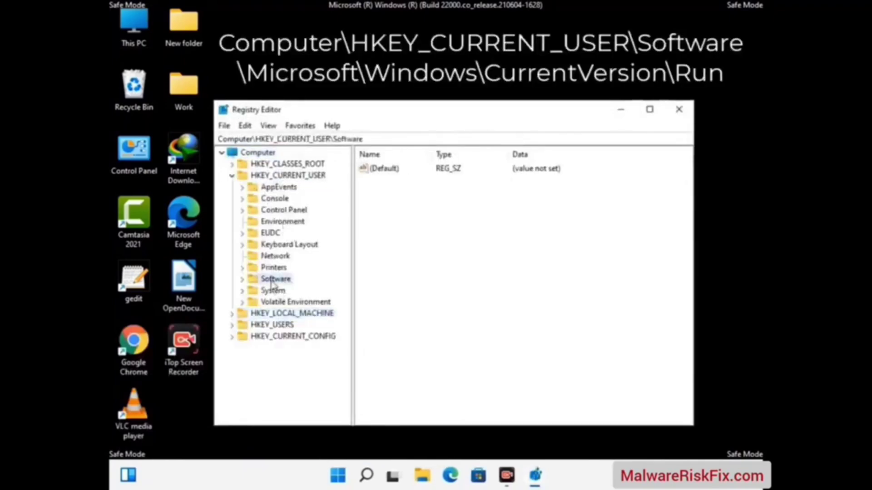
left_click(243, 280)
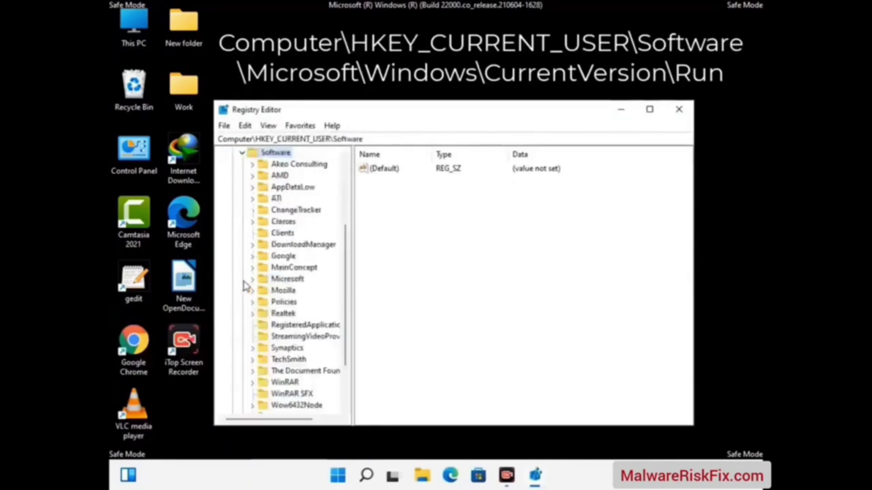
double_click(285, 280)
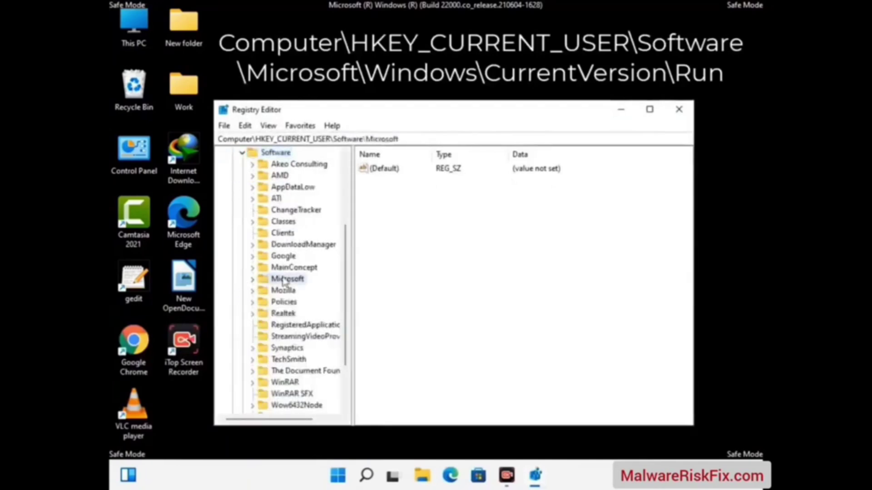
Expand the Windows key under Microsoft and open its CurrentVersion subkey
scroll(321, 205, "down", 4)
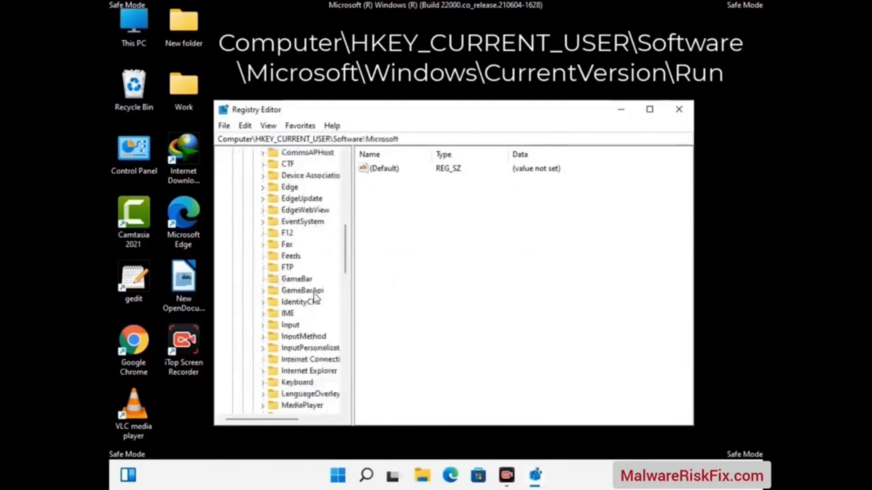
scroll(314, 297, "down", 3)
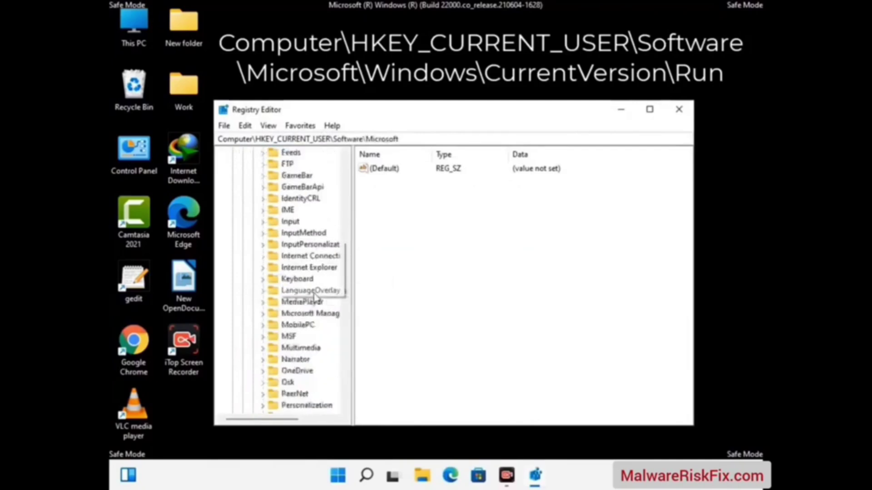
scroll(316, 298, "down", 6)
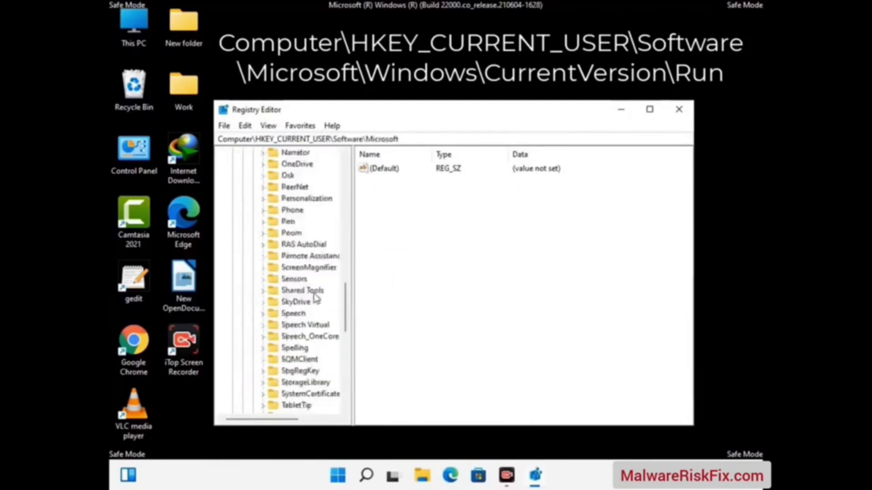
scroll(316, 298, "down", 4)
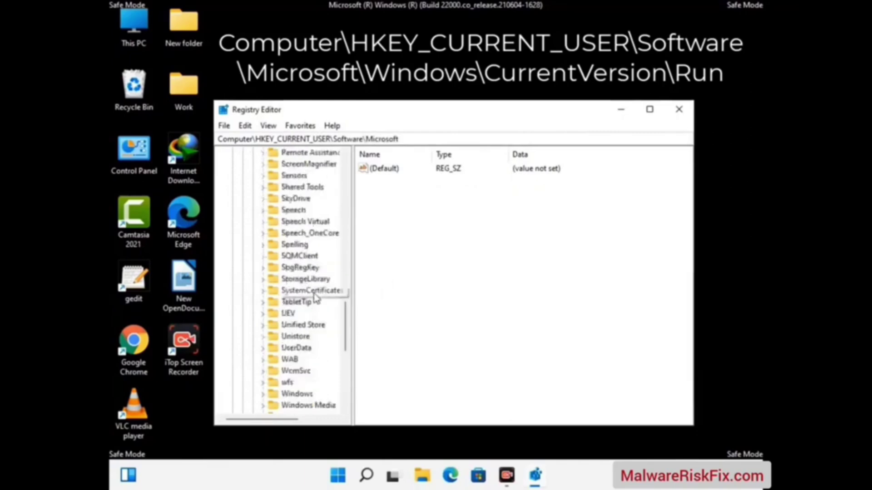
double_click(309, 325)
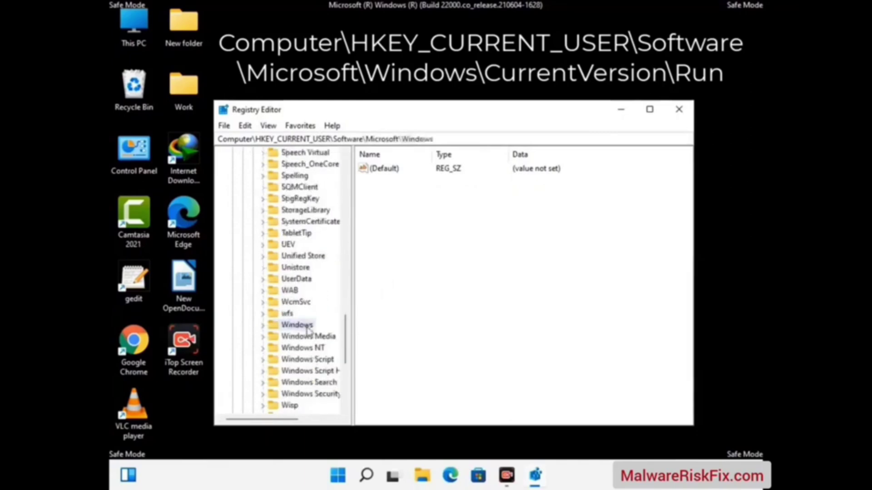
double_click(317, 314)
Select the Run key under CurrentVersion to show its startup entries
scroll(311, 291, "down", 3)
scroll(313, 295, "down", 4)
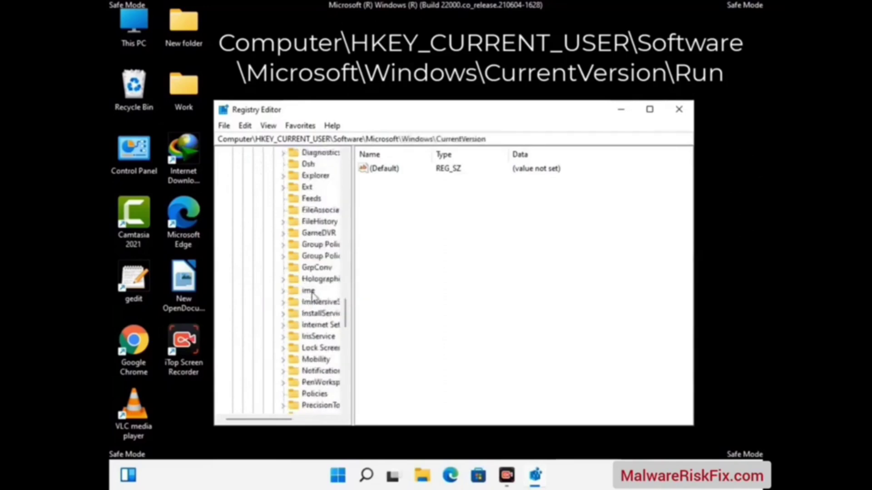
scroll(312, 296, "down", 1)
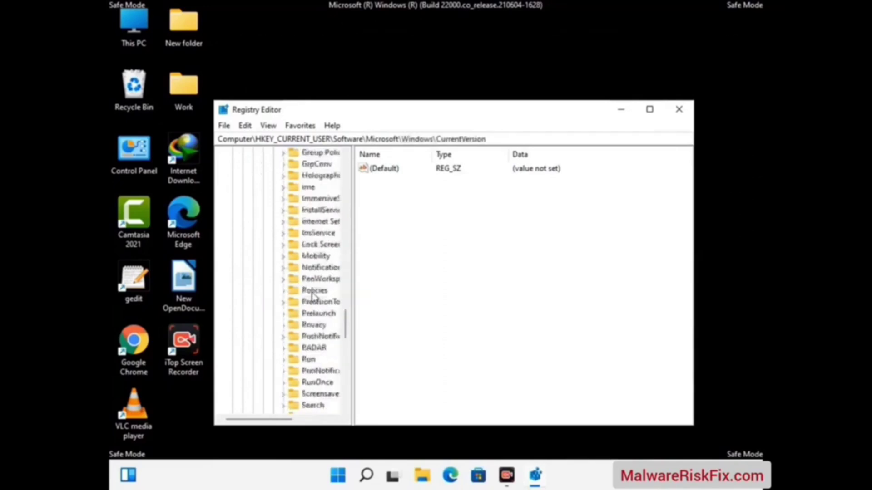
scroll(312, 295, "down", 1)
left_click(309, 326)
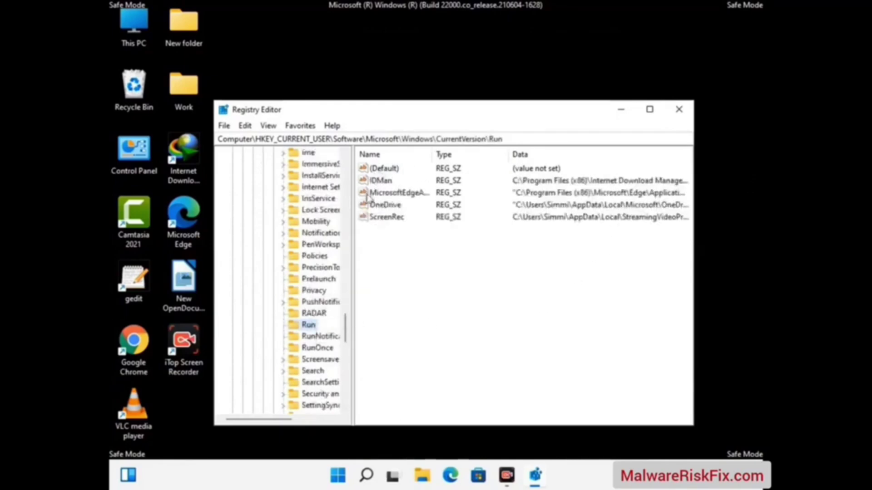
Delete the ScreenRec value from the Run key and confirm its permanent removal
left_click(385, 218)
left_click(441, 220)
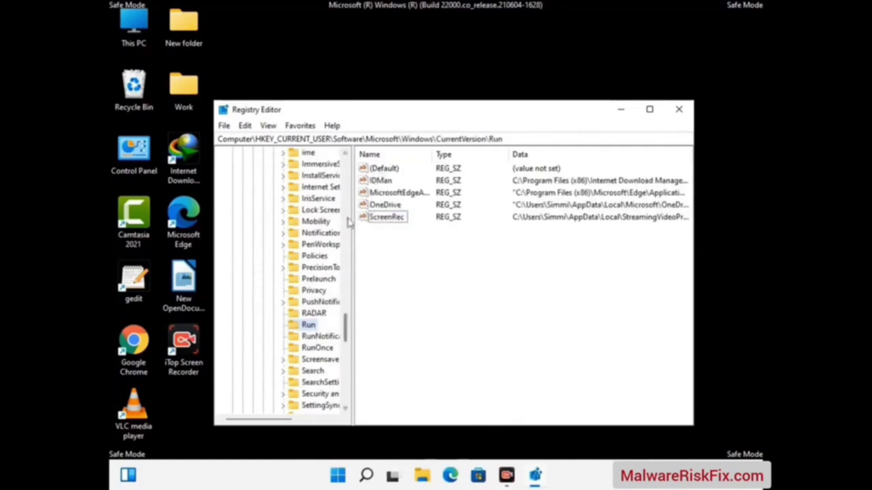
left_click(393, 220)
right_click(394, 222)
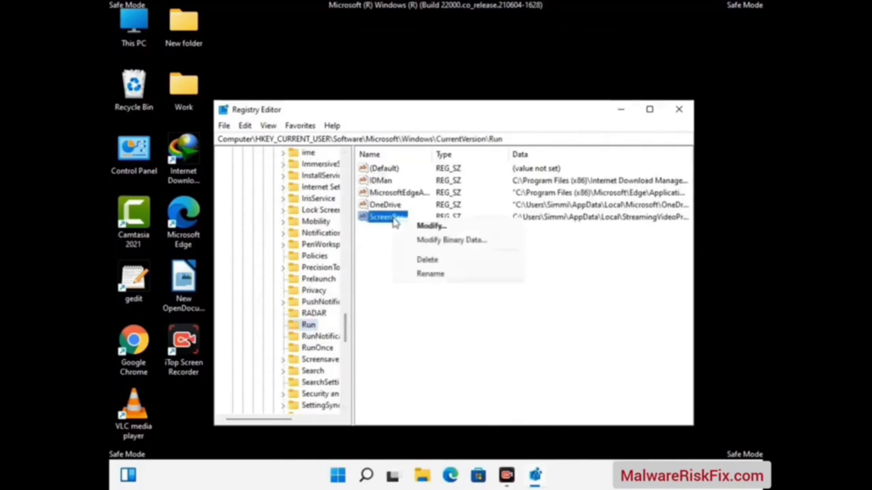
left_click(419, 260)
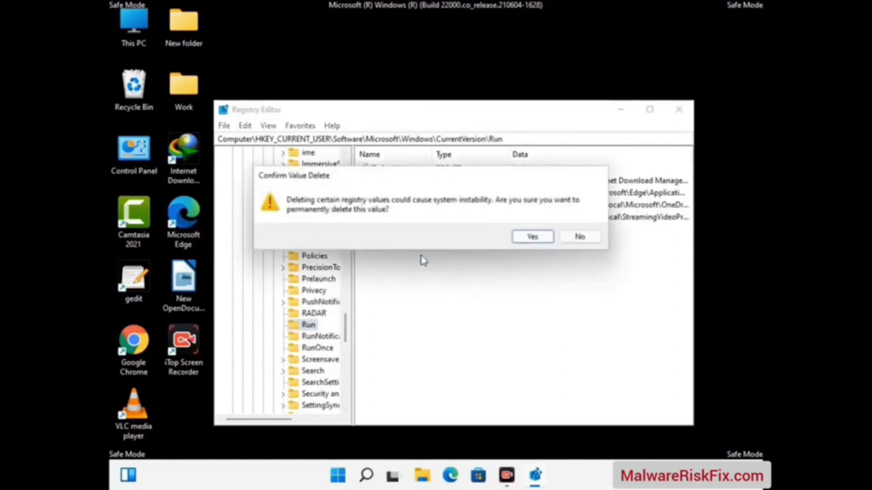
left_click(532, 236)
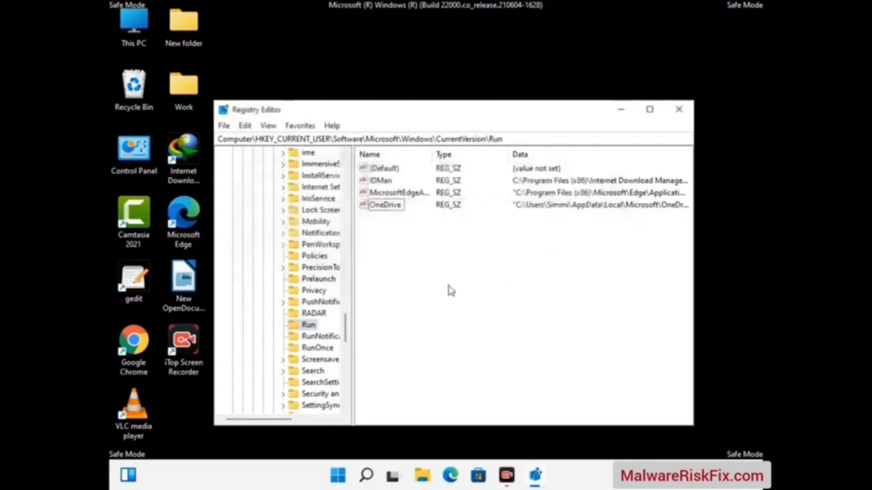
Search the registry for "Virus Name" in keys, values and data, cancel the search and close the Registry Editor
key("ctrl+f")
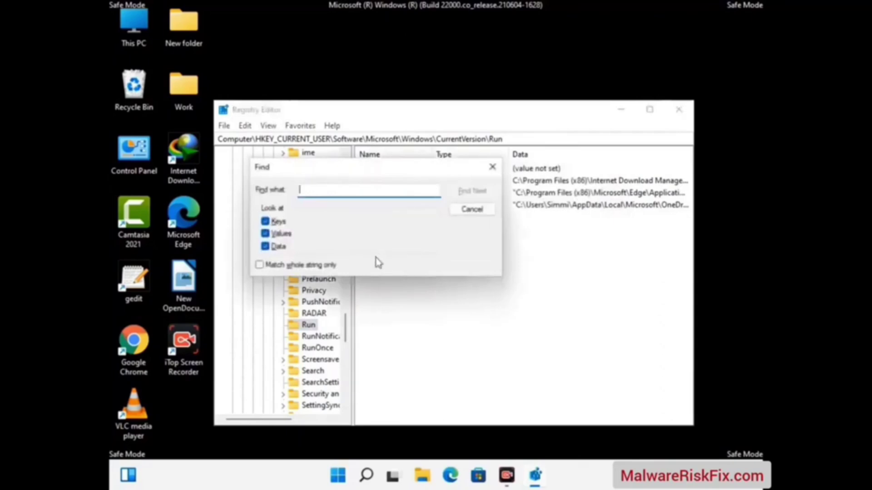
type("Virus Name")
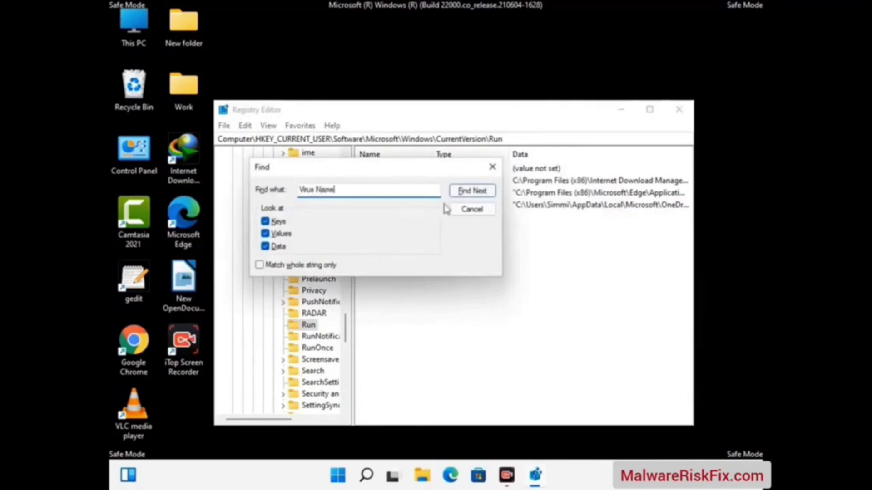
left_click(463, 194)
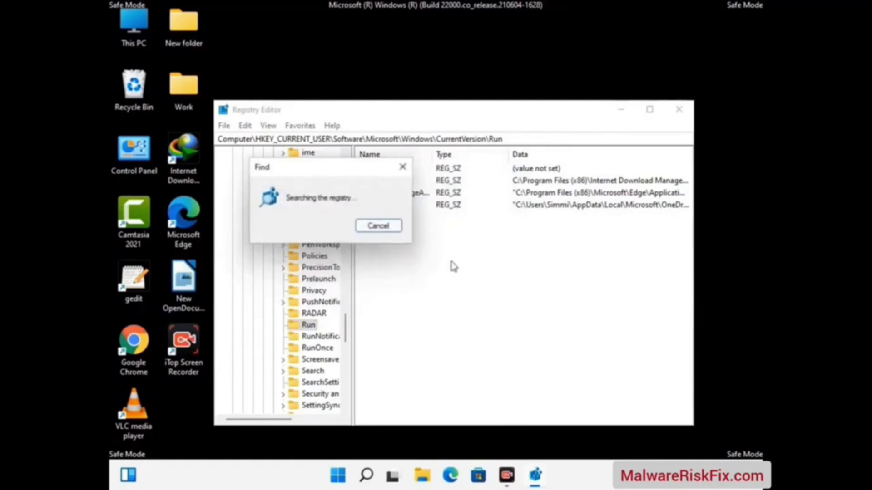
left_click(409, 170)
left_click(680, 110)
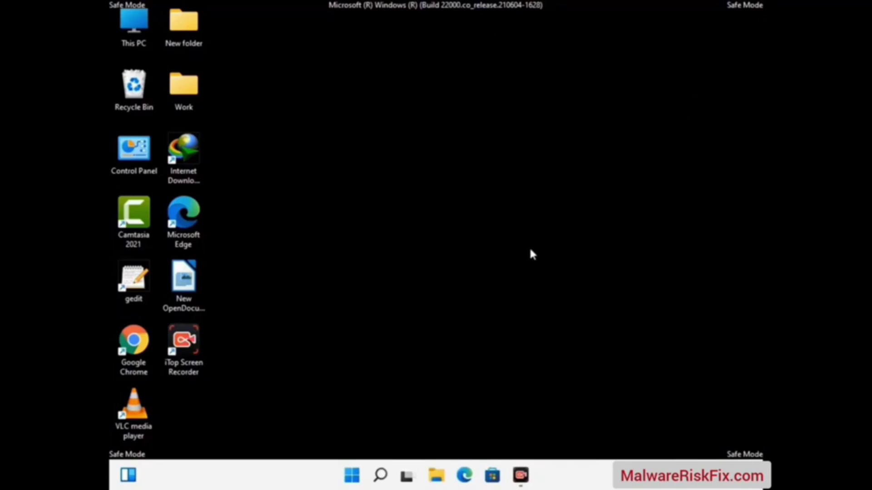
Open System Configuration by running msconfig from the Run dialog
key("super+r")
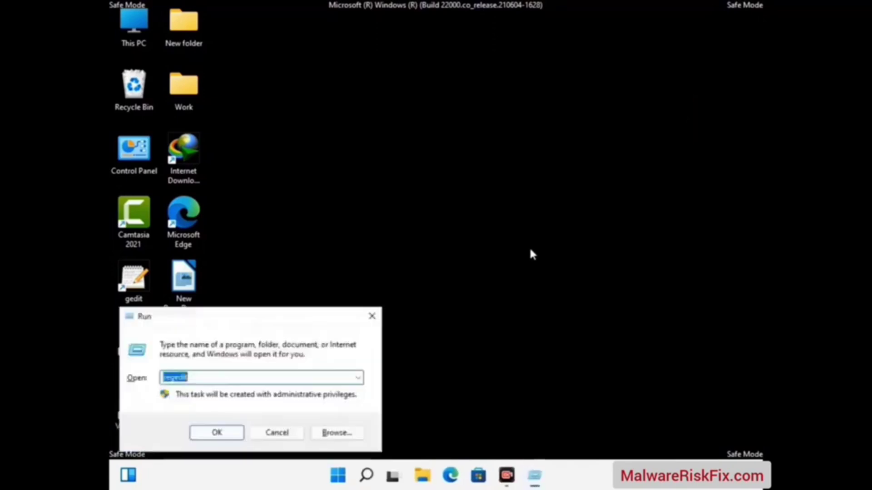
left_click_drag(255, 320, 447, 137)
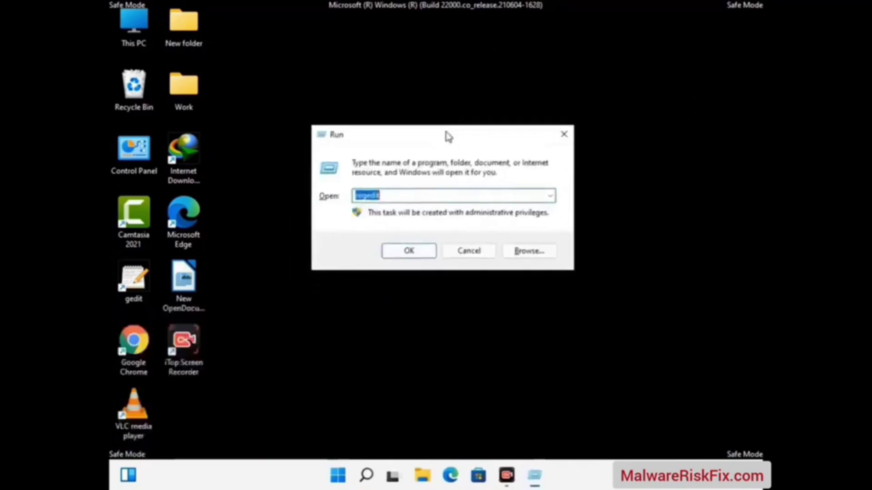
type("msconfig")
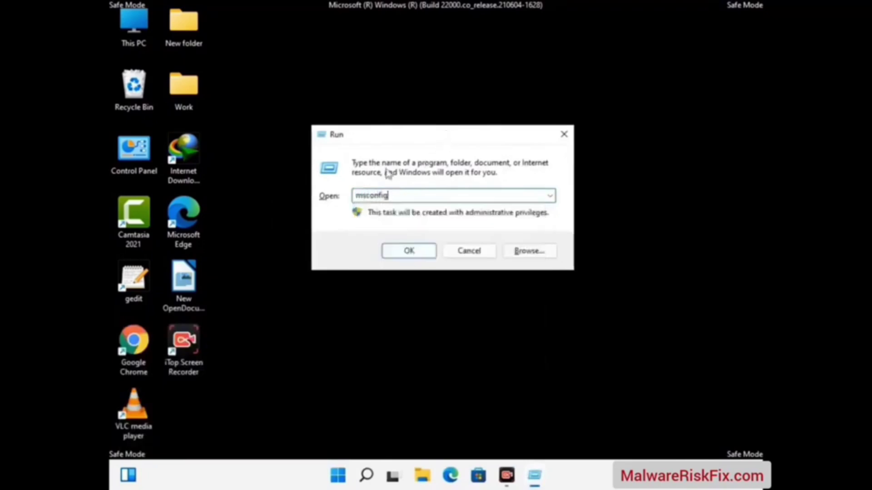
left_click(405, 251)
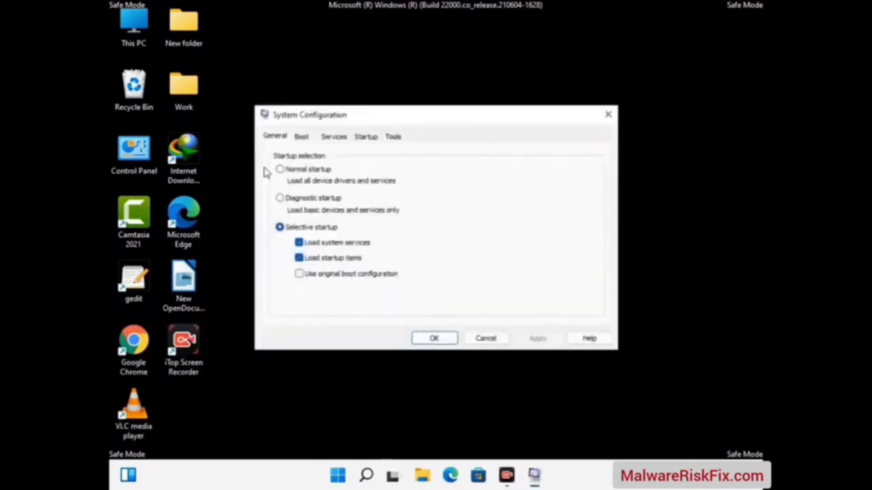
Turn off Safe boot in the Windows 11 boot options and apply the change
left_click(301, 137)
left_click(282, 262)
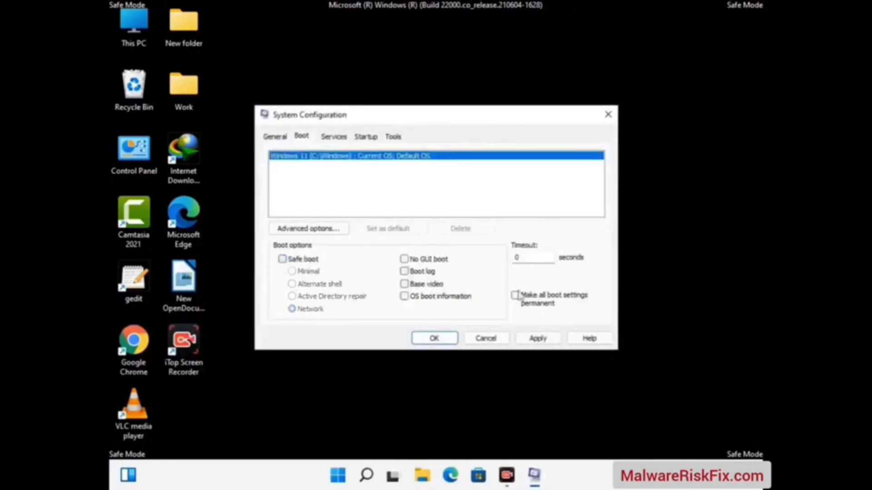
left_click(535, 340)
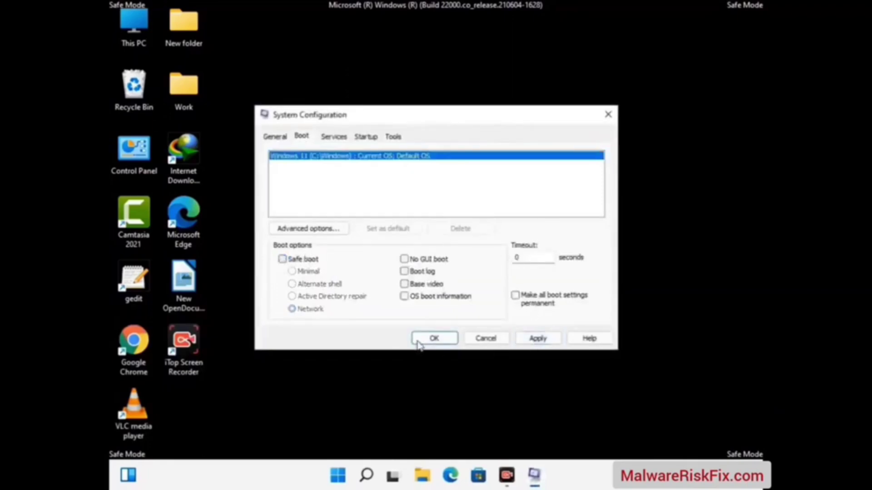